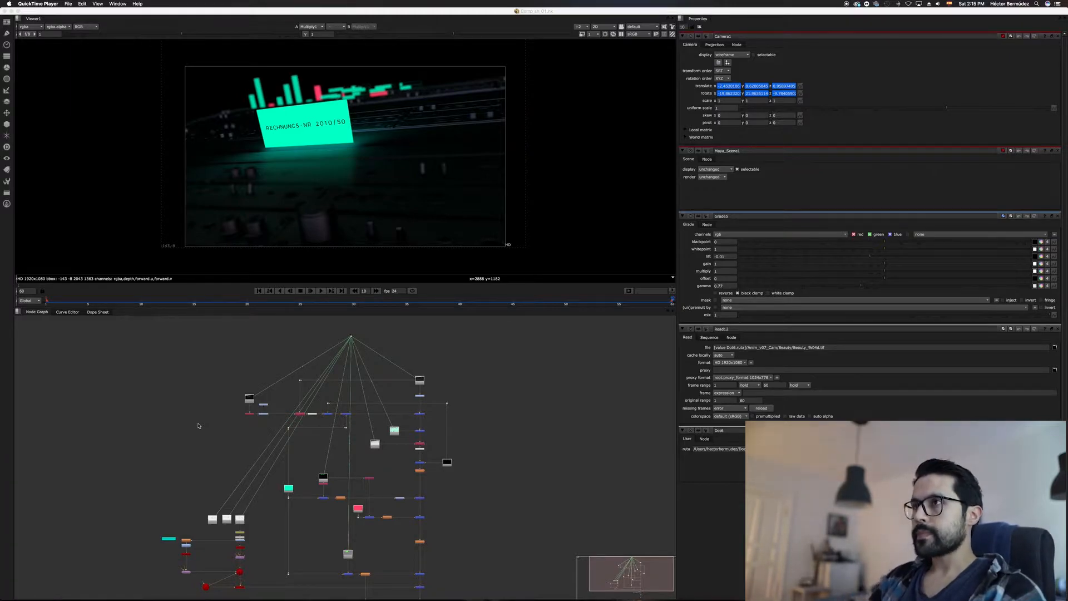
Step: Switch to the Comp_sh_01 composite in Nuke and play its full-screen viewer from the first frame
{"action": "key", "text": "super+Tab"}
{"action": "key", "text": "super+Tab"}
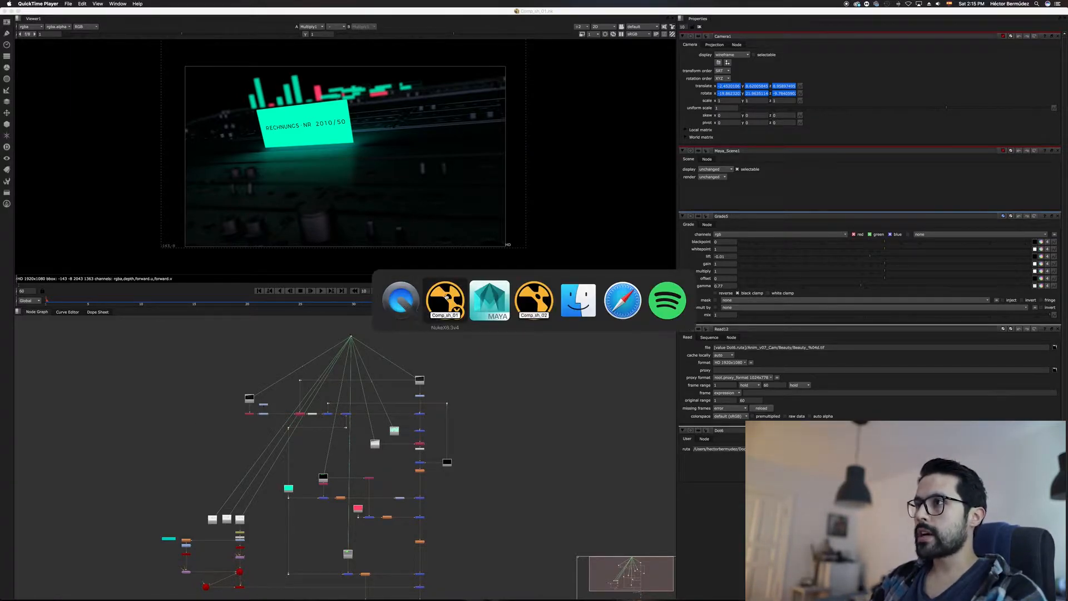
{"action": "scroll", "coordinate": [357, 382], "scroll_direction": "up", "scroll_amount": 3}
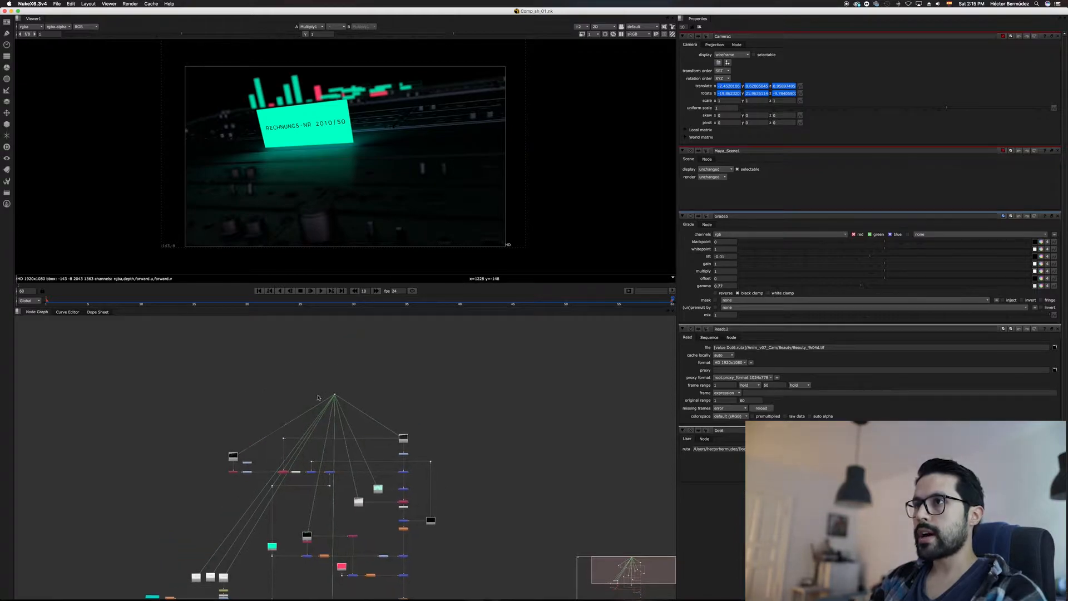
{"action": "key", "text": "space"}
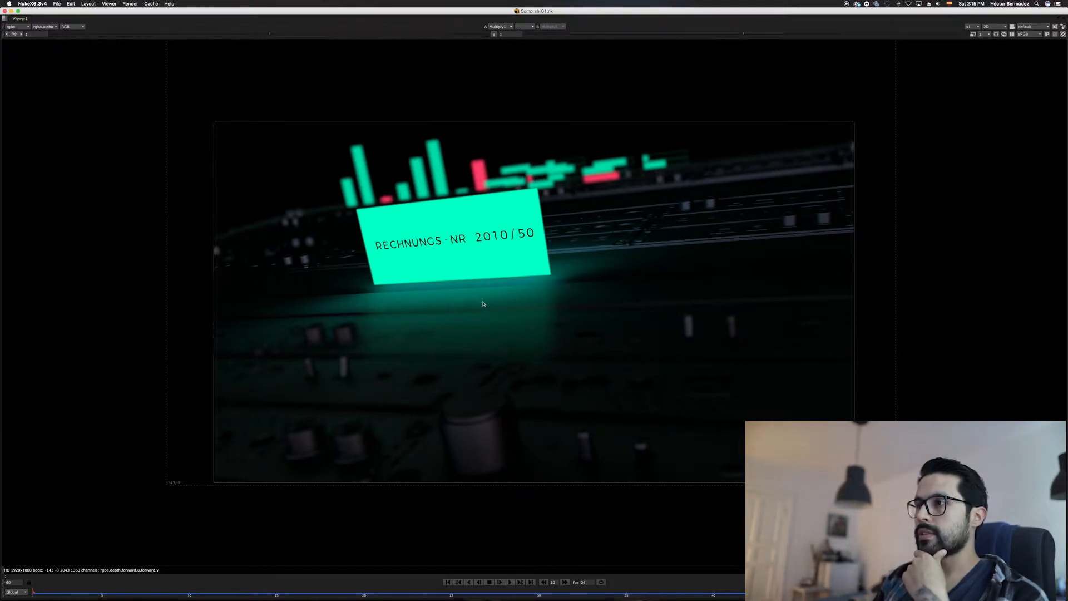
{"action": "left_click", "coordinate": [449, 582]}
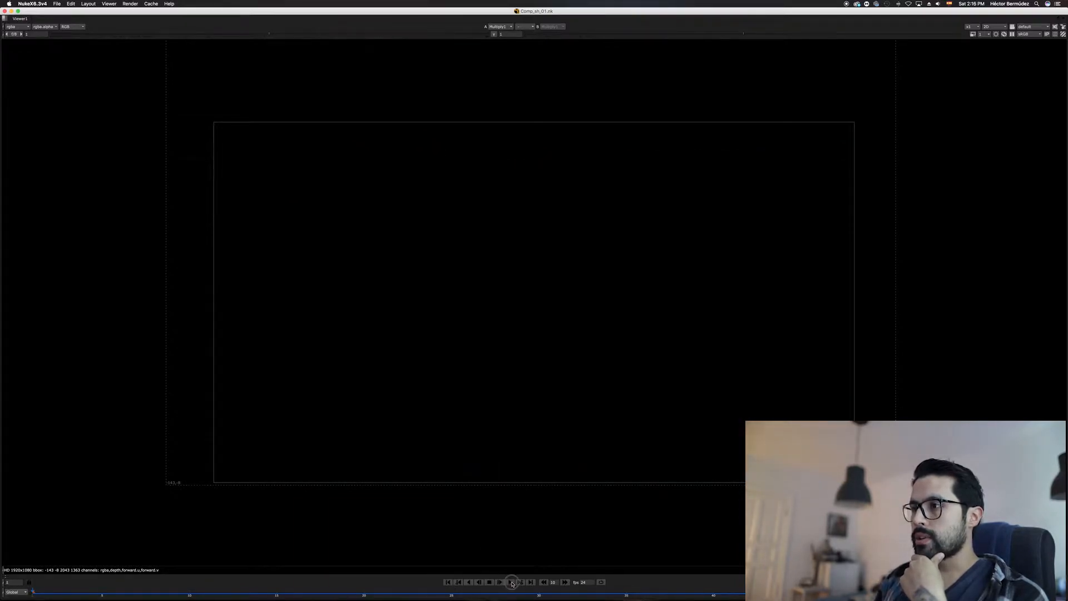
{"action": "left_click", "coordinate": [513, 583]}
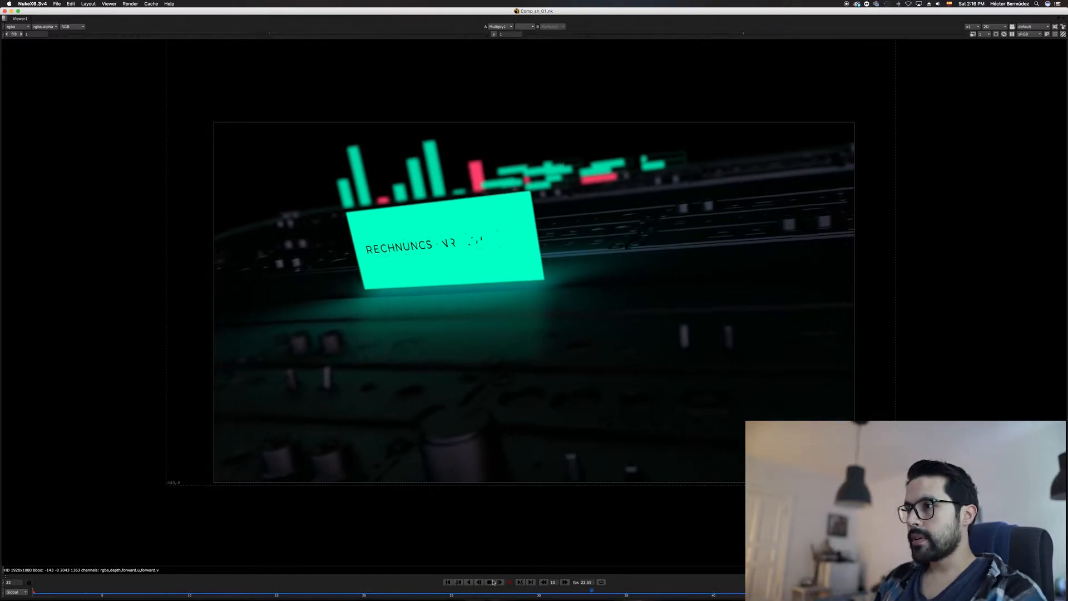
Step: Switch to the Comp_sh_02 composite and play back its shot in the viewer
{"action": "key", "text": "super+Tab"}
{"action": "key", "text": "super+Tab"}
{"action": "key", "text": "super+Tab"}
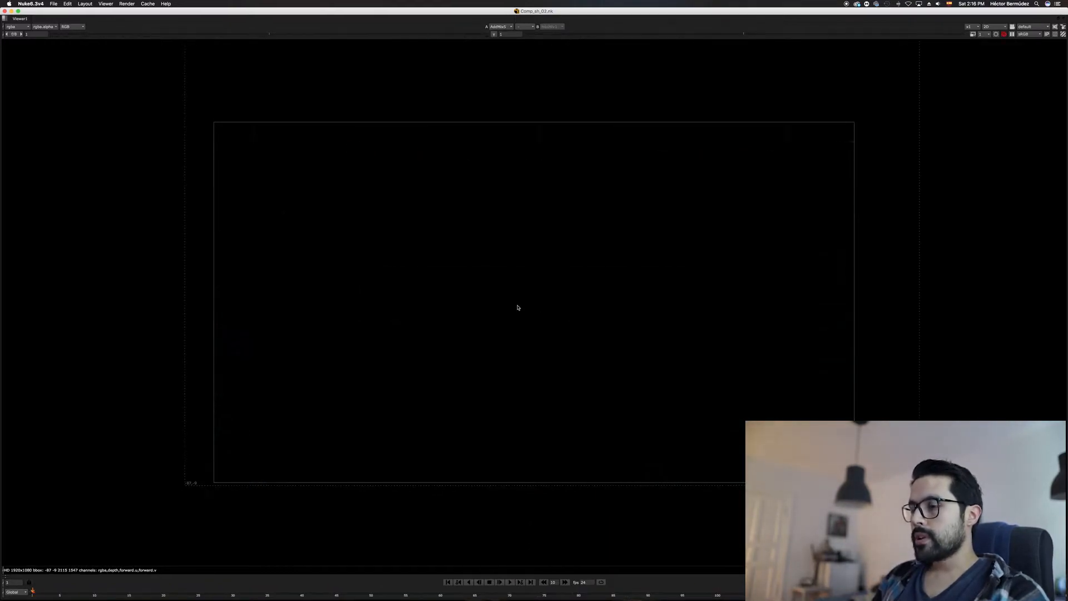
{"action": "key", "text": "l"}
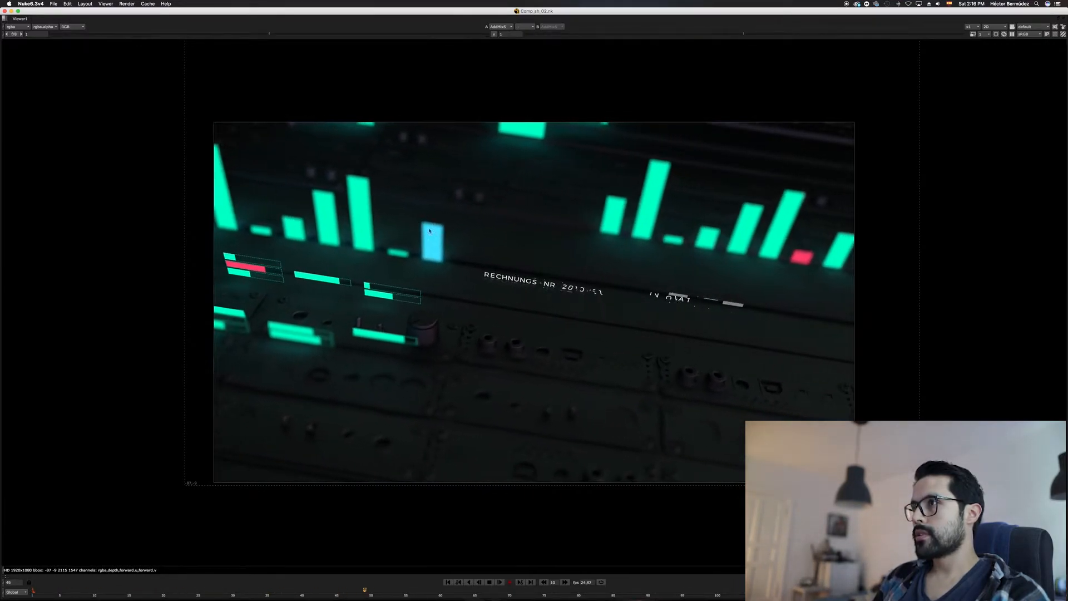
{"action": "left_click", "coordinate": [489, 583]}
Step: Switch to Maya and play the SH01 scene's animation from frame 1
{"action": "key", "text": "super+Tab"}
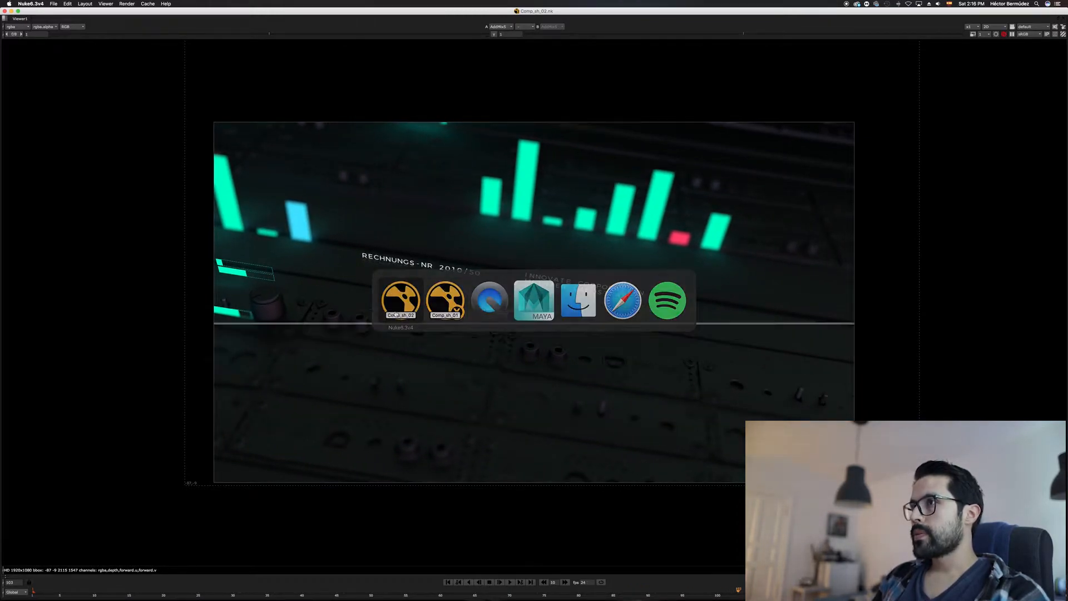
{"action": "key", "text": "super+Tab"}
{"action": "key", "text": "super+Tab"}
{"action": "key", "text": "super+Tab"}
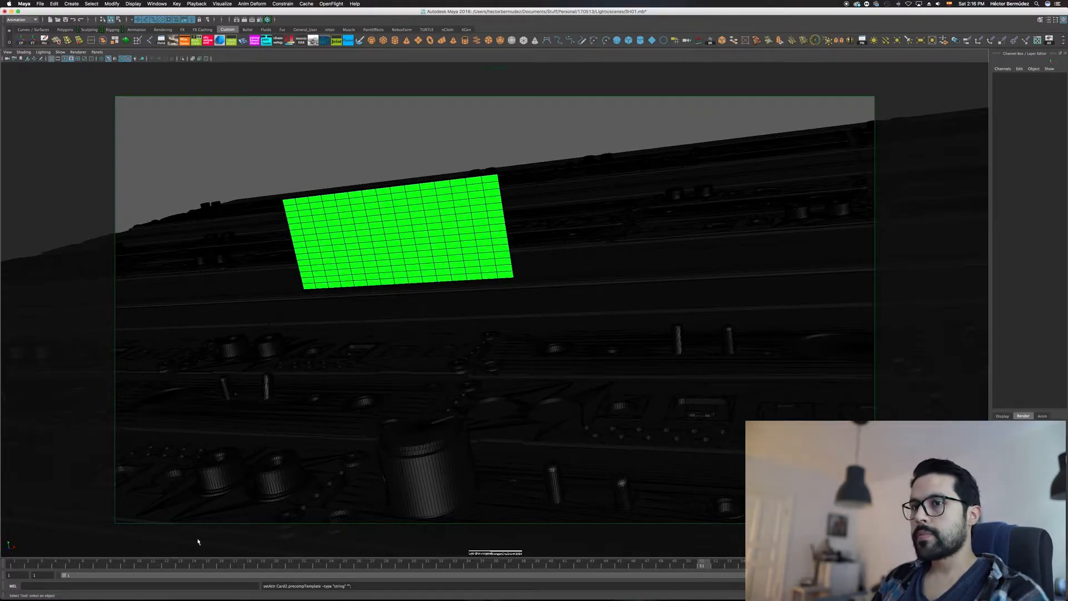
{"action": "left_click", "coordinate": [12, 565]}
{"action": "left_click", "coordinate": [1036, 565]}
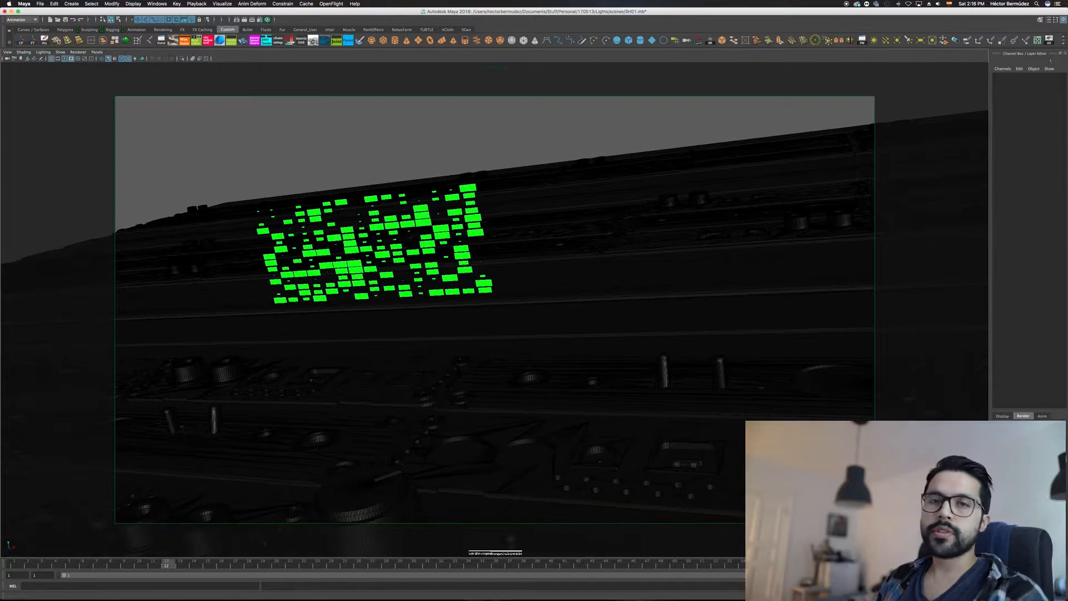
Step: Examine the scene's geometry by selecting various panel bodies, knobs and switches, and scrub the animation to frame 24
{"action": "left_click", "coordinate": [413, 406]}
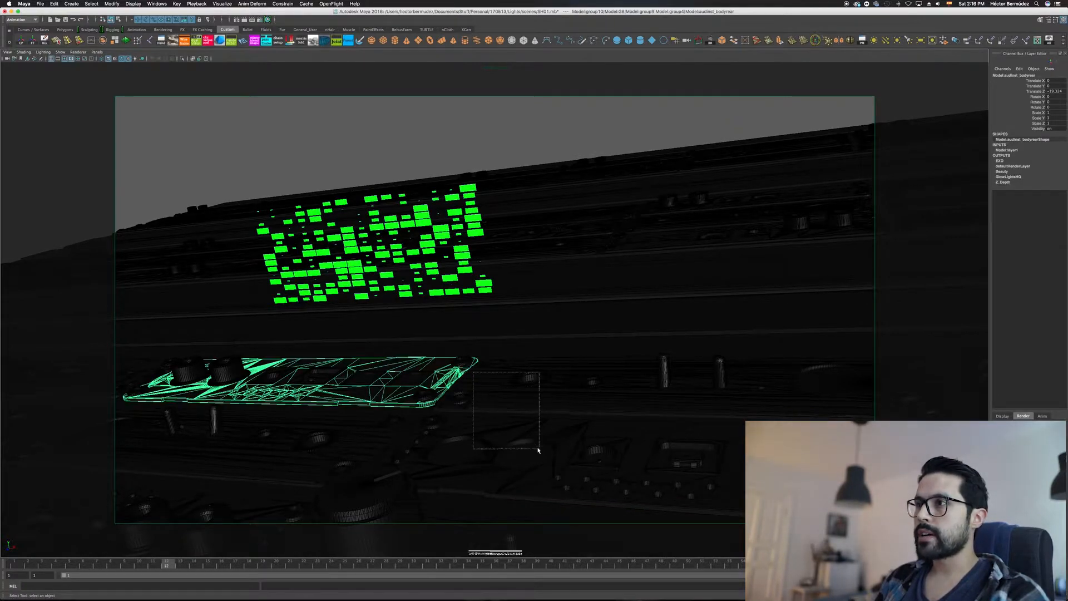
{"action": "left_click", "coordinate": [536, 445]}
{"action": "left_click_drag", "start_coordinate": [210, 320], "coordinate": [443, 488]}
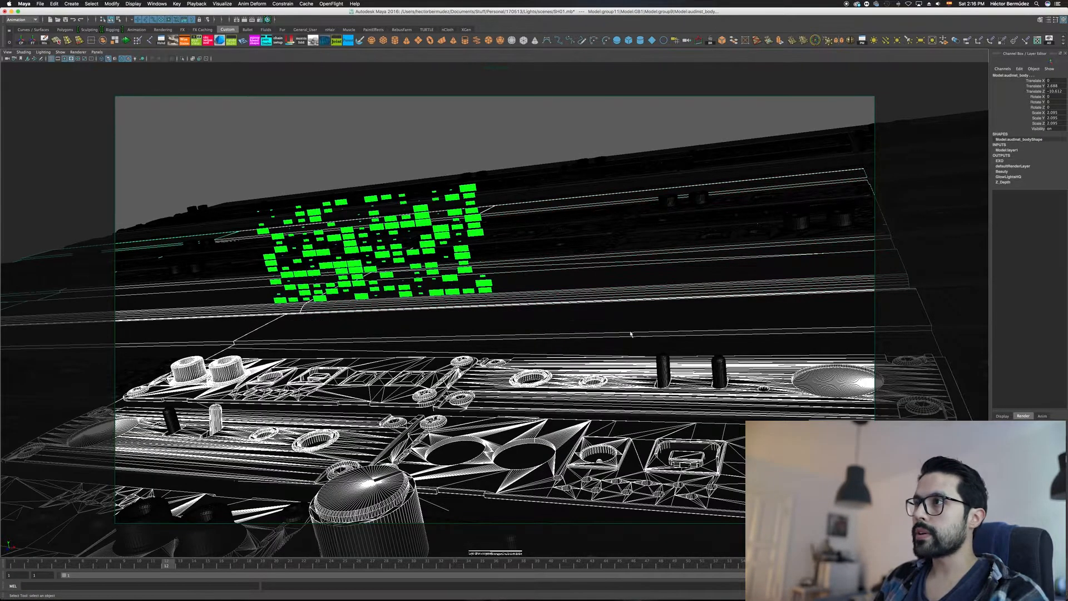
{"action": "left_click_drag", "start_coordinate": [564, 132], "coordinate": [765, 383]}
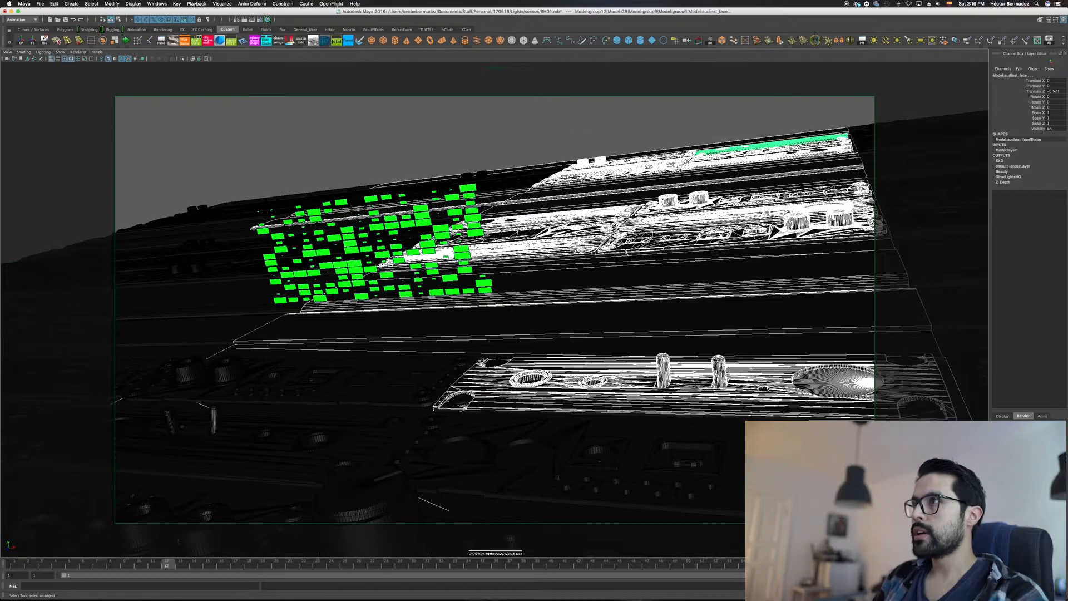
{"action": "left_click", "coordinate": [515, 148]}
{"action": "left_click", "coordinate": [201, 369]}
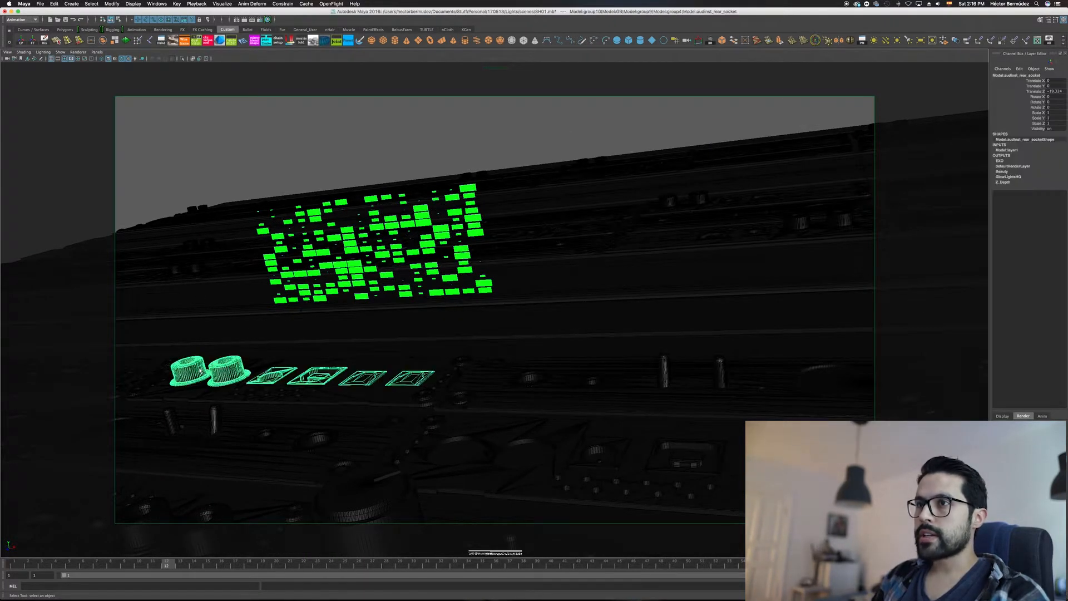
{"action": "left_click", "coordinate": [214, 418]}
{"action": "left_click", "coordinate": [170, 420]}
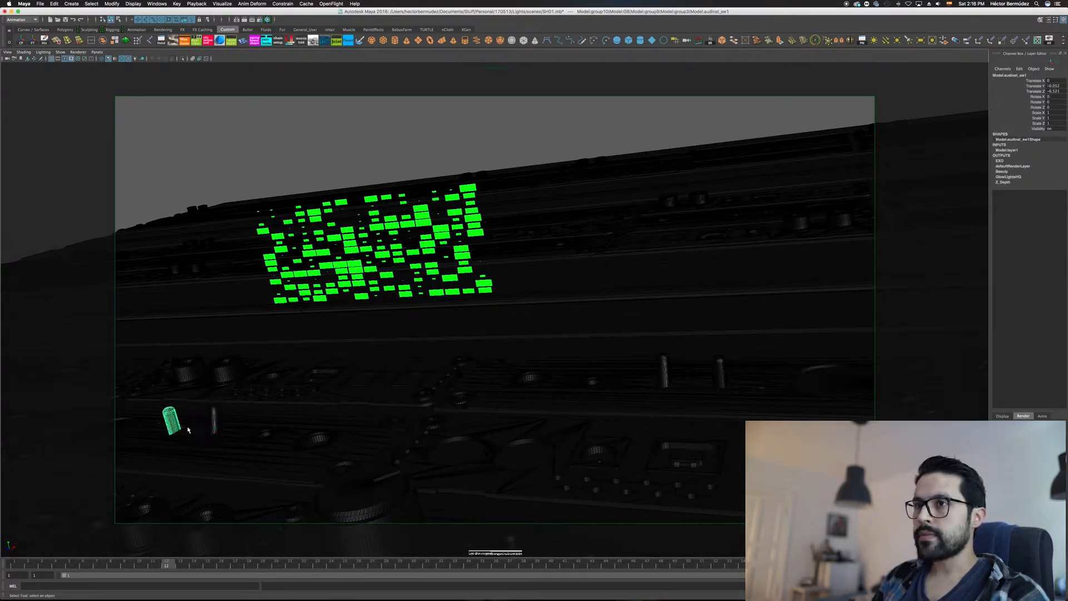
{"action": "left_click", "coordinate": [377, 497]}
{"action": "left_click", "coordinate": [501, 418]}
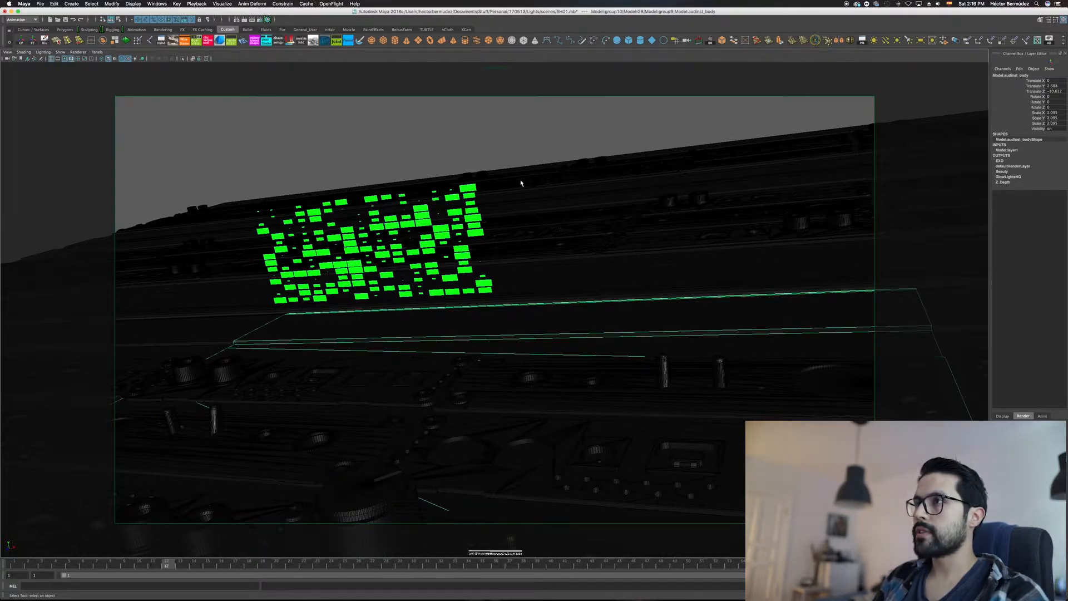
{"action": "left_click_drag", "start_coordinate": [175, 560], "coordinate": [331, 562]}
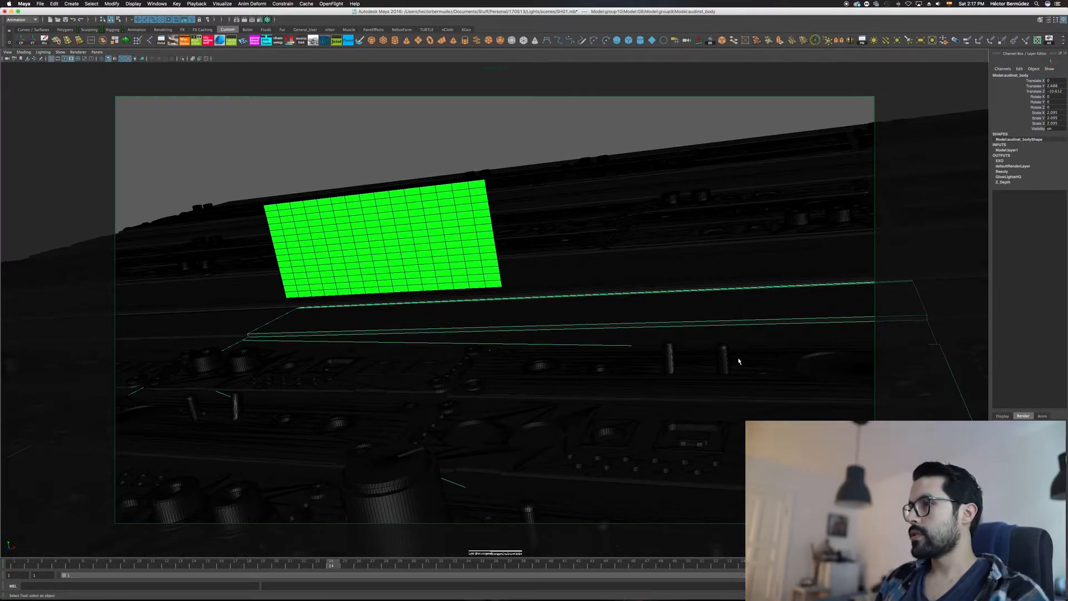
Step: Start a new scene without saving the changes to SH01 and create a polygon plane at the origin
{"action": "key", "text": "super+q"}
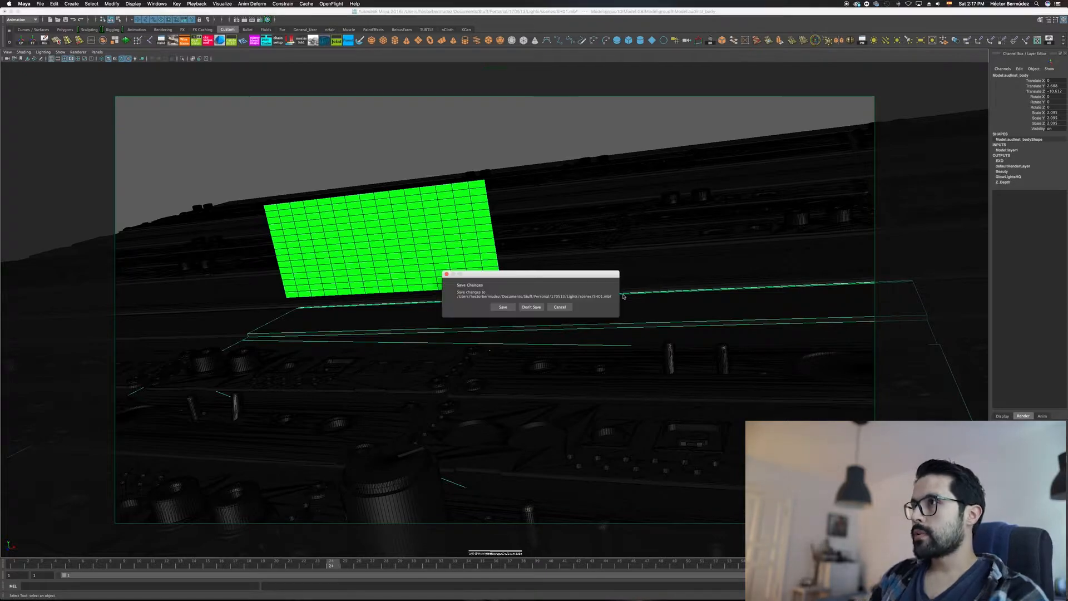
{"action": "left_click", "coordinate": [531, 307]}
{"action": "mouse_move", "coordinate": [484, 329]}
{"action": "left_mouse_down", "text": "alt"}
{"action": "mouse_move", "coordinate": [493, 337]}
{"action": "mouse_move", "coordinate": [502, 327]}
{"action": "left_mouse_up", "text": "alt"}
{"action": "right_click_drag", "start_coordinate": [502, 327], "coordinate": [455, 317], "text": "shift"}
Step: Scale the plane uniformly to about 31.2 and set its width and height subdivisions to 2
{"action": "key", "text": "r"}
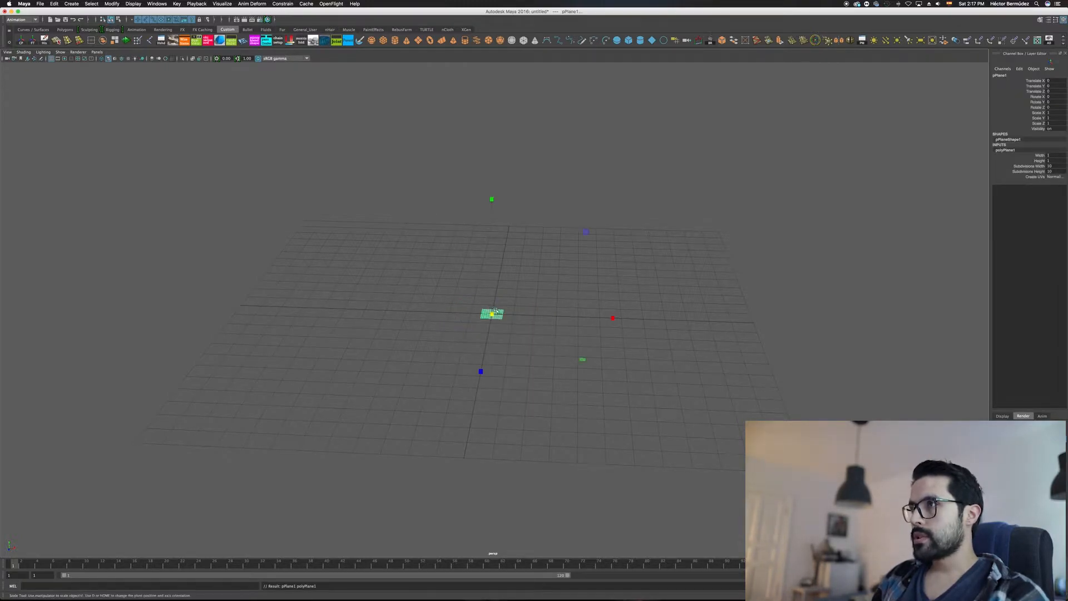
{"action": "middle_click_drag", "start_coordinate": [580, 358], "coordinate": [949, 248]}
{"action": "key", "text": "q"}
{"action": "left_click", "coordinate": [1052, 167]}
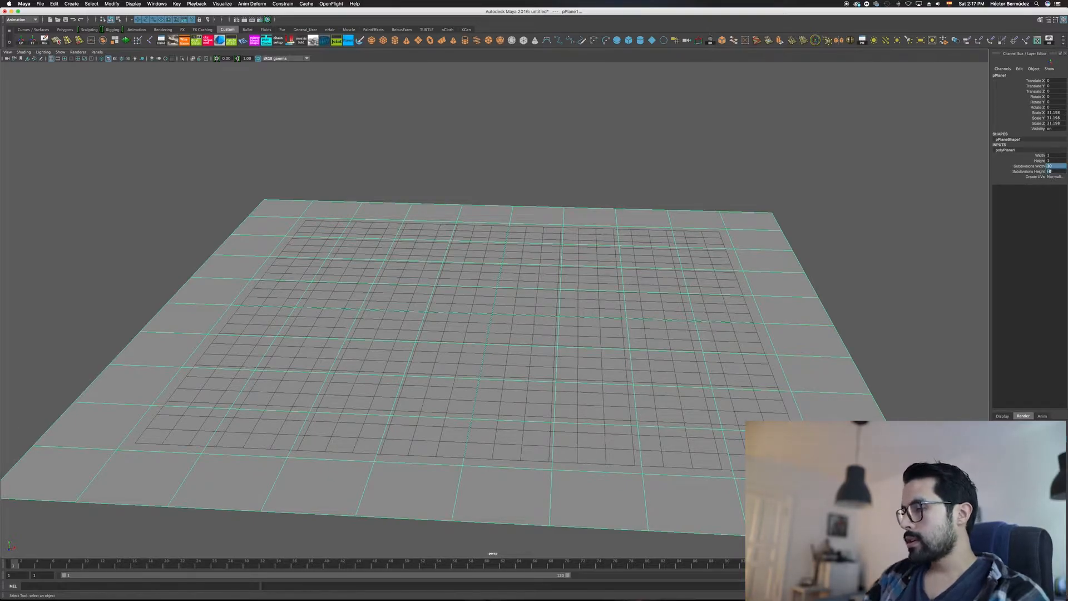
{"action": "type", "text": "2"}
{"action": "key", "text": "Return"}
Step: Assign a new Blinn material to the plane
{"action": "left_click_drag", "start_coordinate": [471, 344], "coordinate": [484, 255], "text": "alt"}
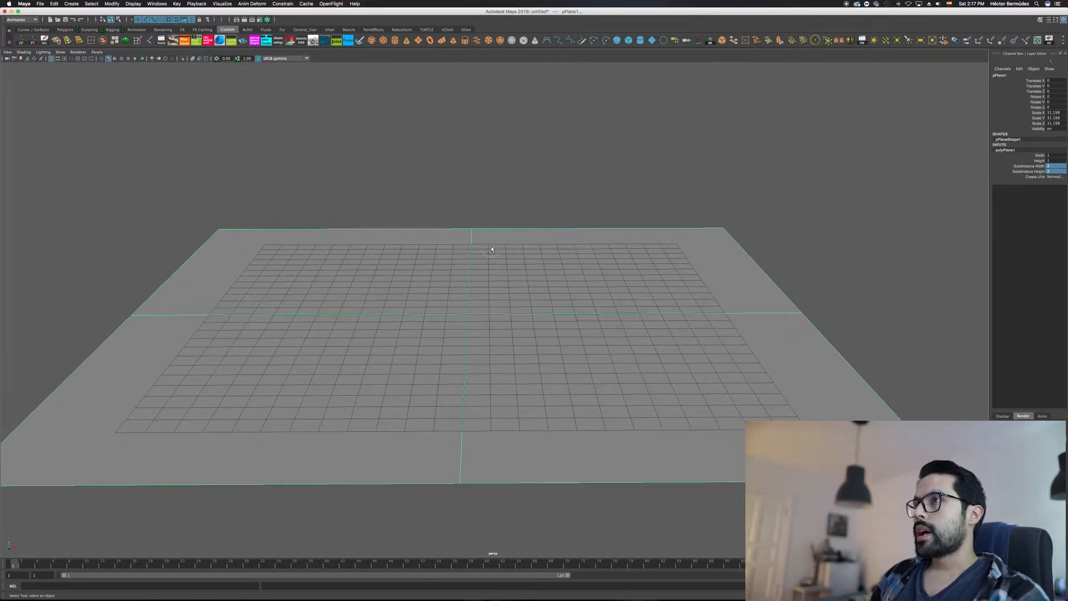
{"action": "right_click", "coordinate": [492, 247]}
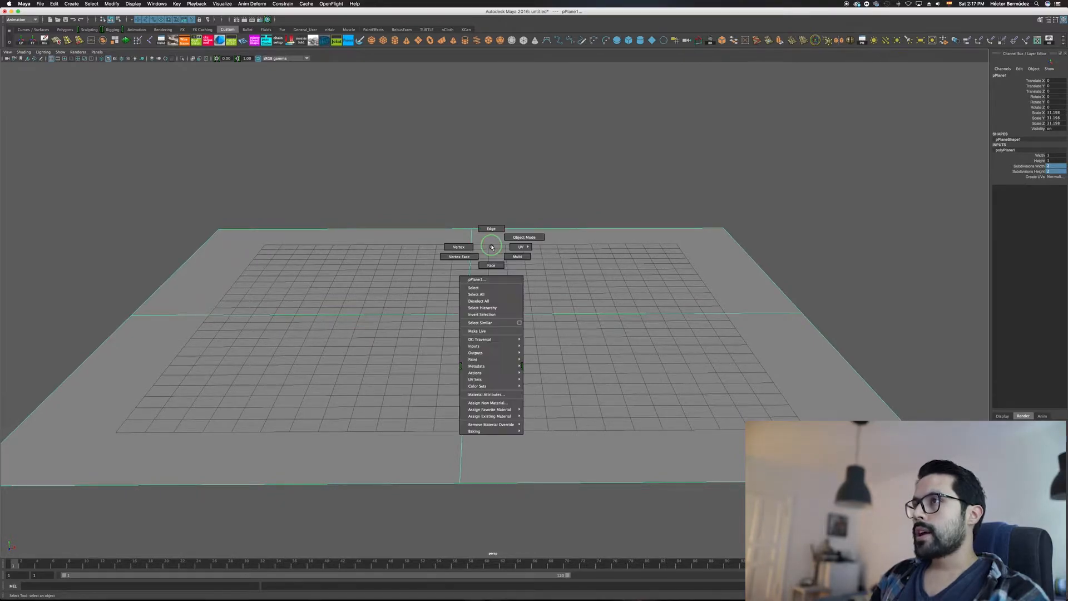
{"action": "left_click", "coordinate": [502, 405]}
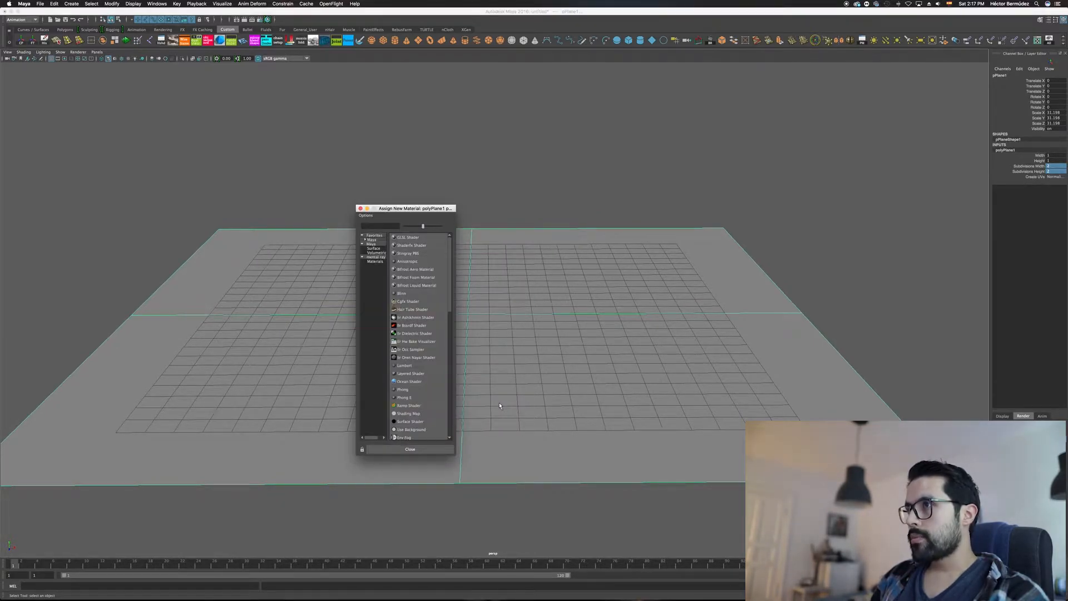
{"action": "left_click", "coordinate": [407, 293]}
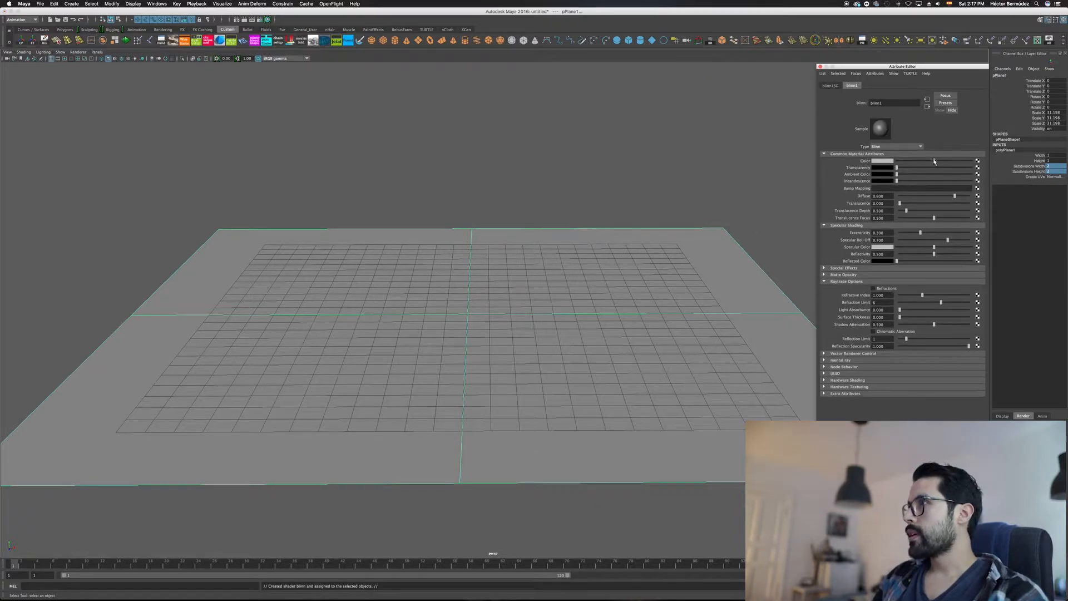
Step: Darken the plane's Blinn color to almost black and set its reflectivity to 0
{"action": "left_click_drag", "start_coordinate": [934, 161], "coordinate": [901, 167]}
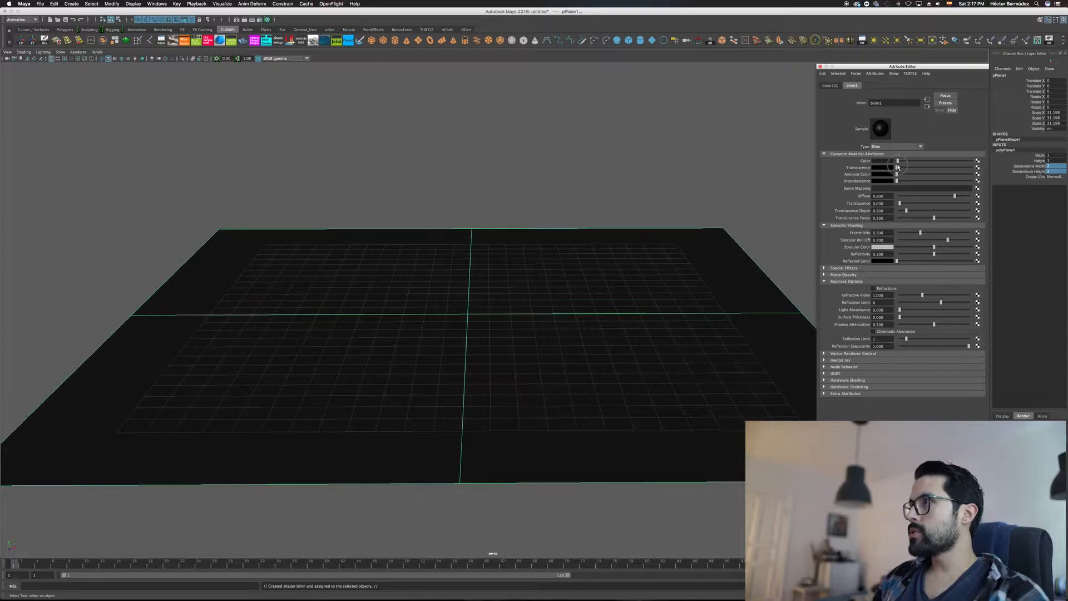
{"action": "left_click_drag", "start_coordinate": [900, 167], "coordinate": [896, 167]}
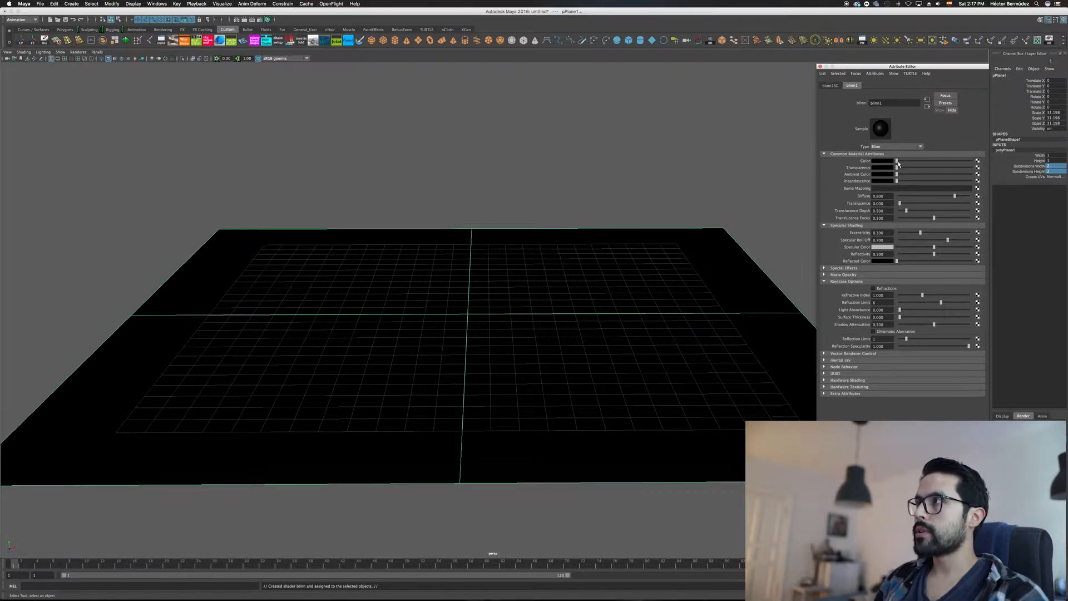
{"action": "left_click_drag", "start_coordinate": [897, 162], "coordinate": [895, 162]}
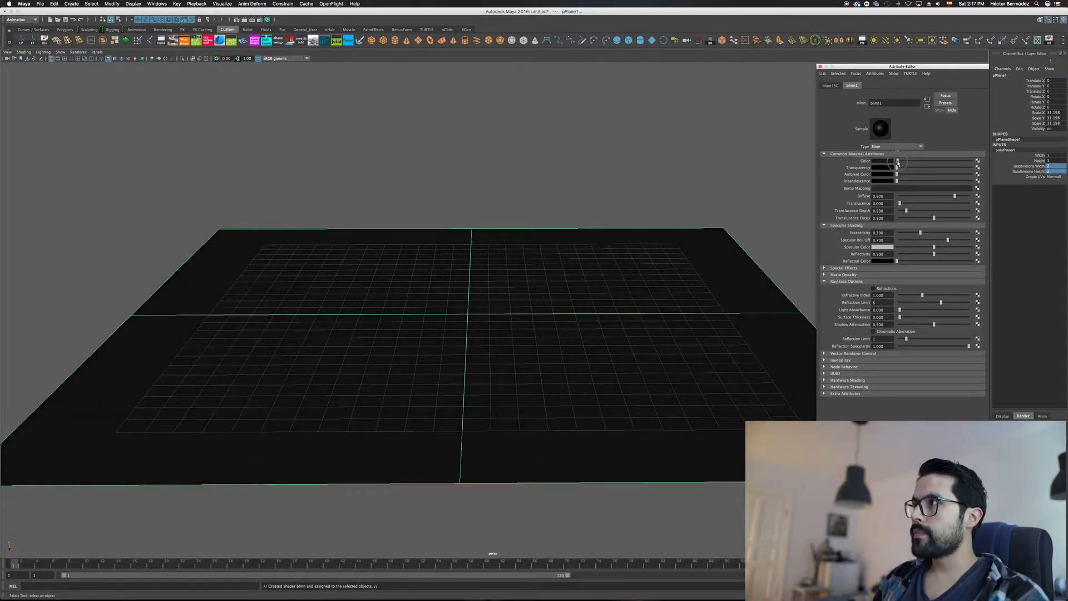
{"action": "left_click_drag", "start_coordinate": [898, 163], "coordinate": [898, 163]}
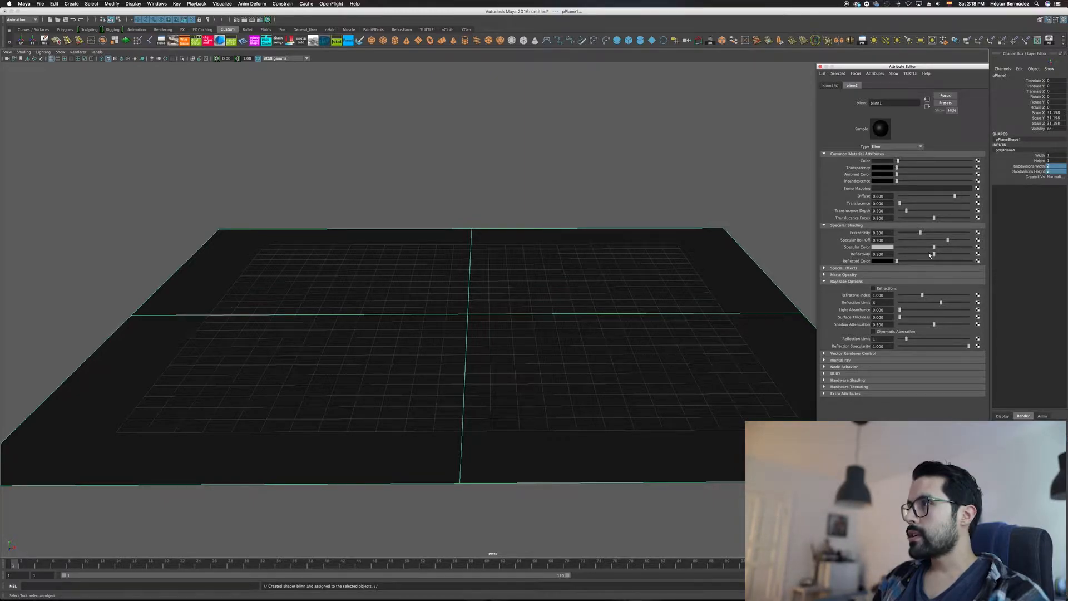
{"action": "left_click_drag", "start_coordinate": [908, 254], "coordinate": [900, 254]}
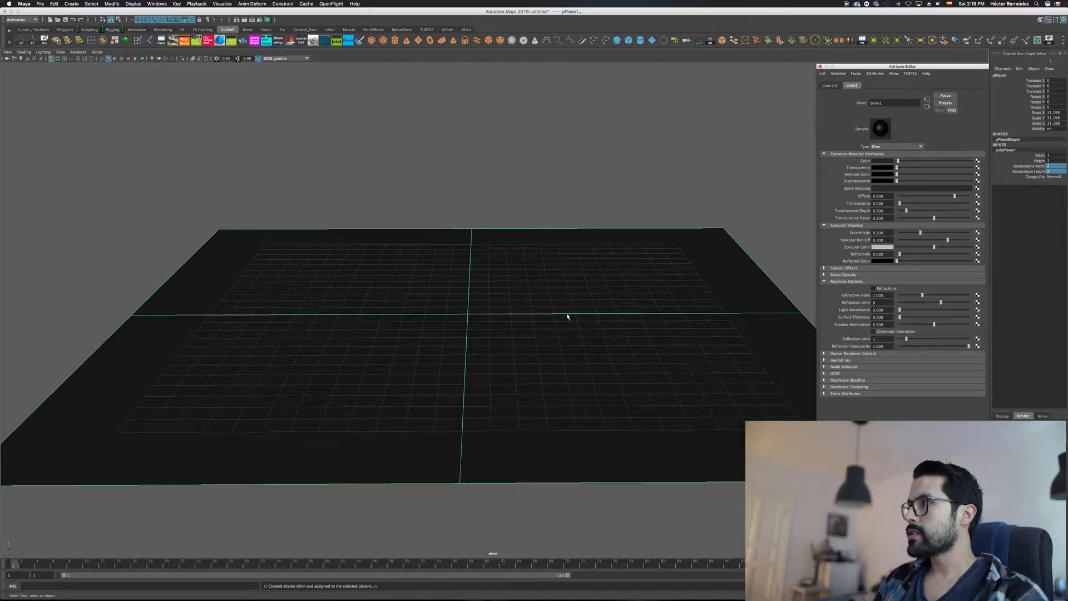
{"action": "double_click", "coordinate": [885, 254]}
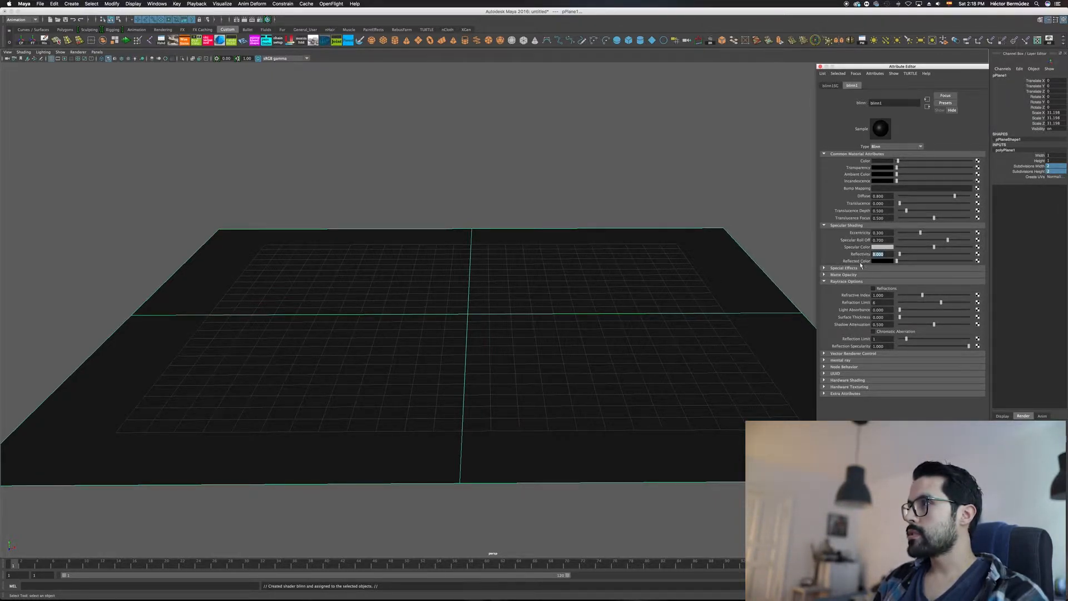
Step: Create a polygon sphere at the plane's center and raise it vertically above the surface
{"action": "left_click_drag", "start_coordinate": [526, 285], "coordinate": [541, 198], "text": "alt"}
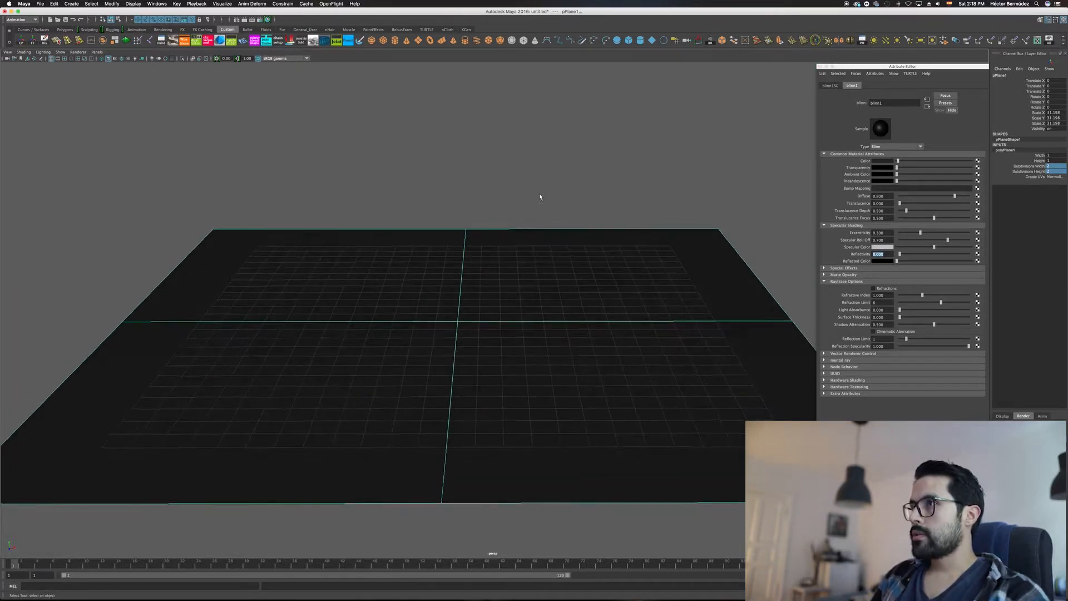
{"action": "left_click", "coordinate": [529, 198]}
{"action": "right_click_drag", "start_coordinate": [523, 191], "coordinate": [553, 195], "text": "shift"}
{"action": "middle_click_drag", "start_coordinate": [535, 277], "coordinate": [516, 315], "text": "alt"}
{"action": "key", "text": "w"}
{"action": "left_click_drag", "start_coordinate": [485, 312], "coordinate": [510, 277]}
{"action": "key", "text": "q"}
Step: Assign a new Blinn material to the sphere and set its color to cyan with hue 180, saturation 1 and value 1
{"action": "right_click_drag", "start_coordinate": [488, 271], "coordinate": [502, 428]}
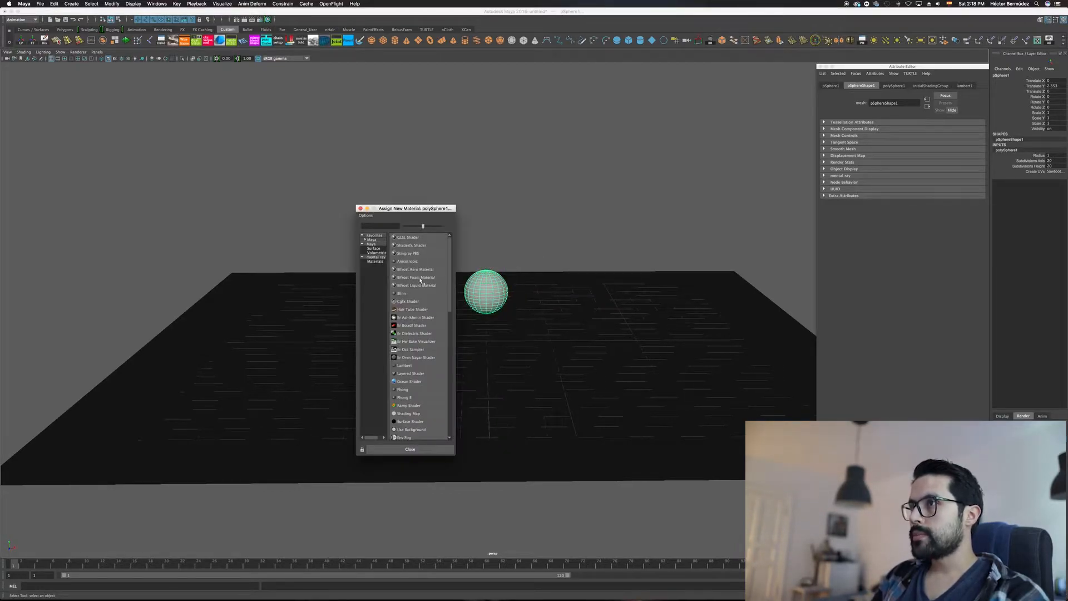
{"action": "left_click", "coordinate": [406, 295]}
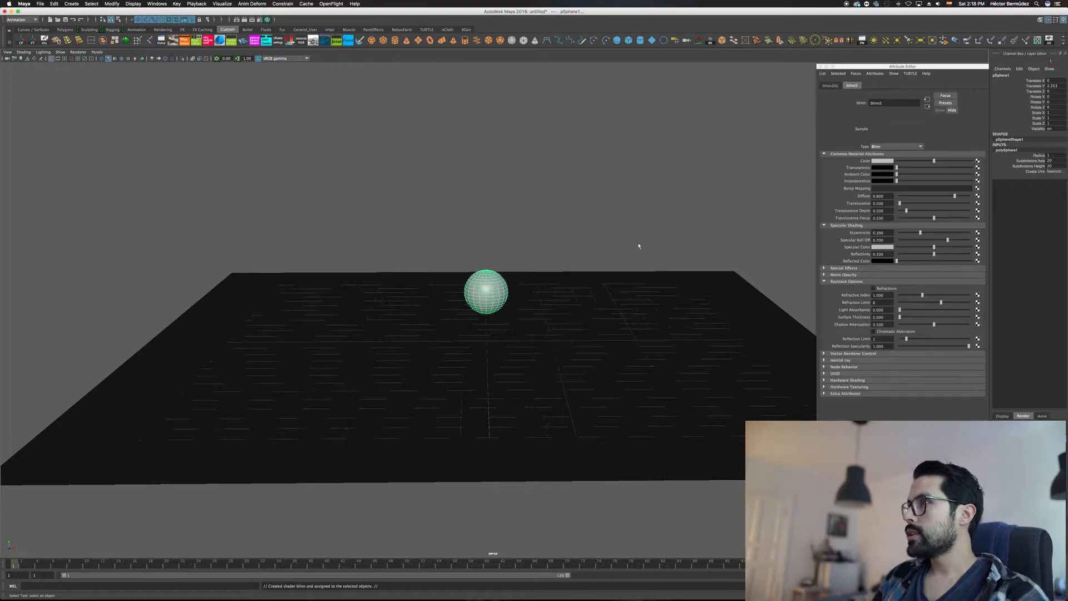
{"action": "left_click", "coordinate": [882, 166]}
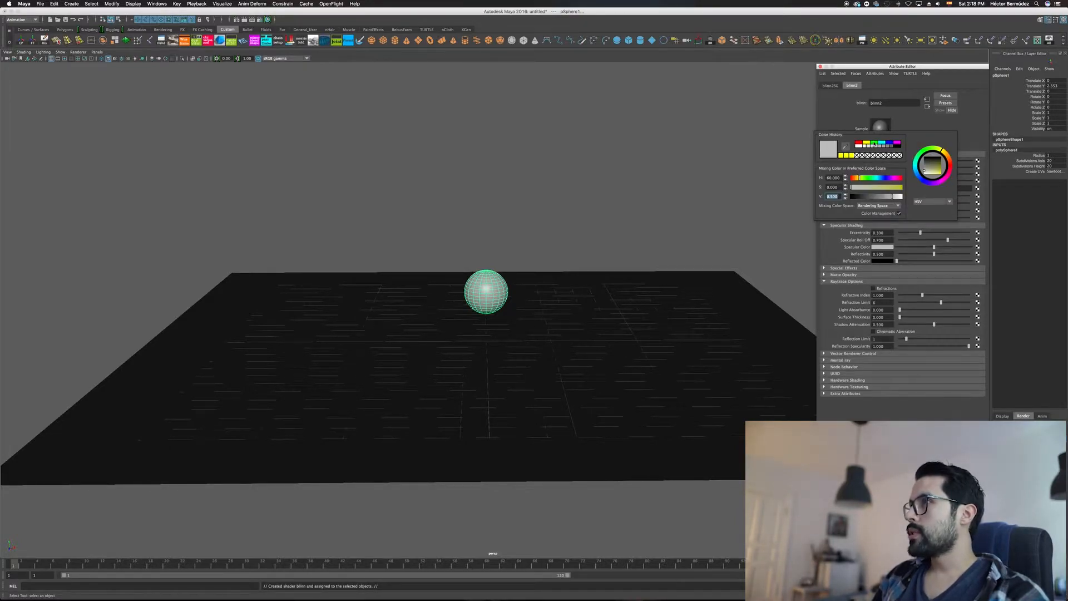
{"action": "left_click", "coordinate": [883, 144]}
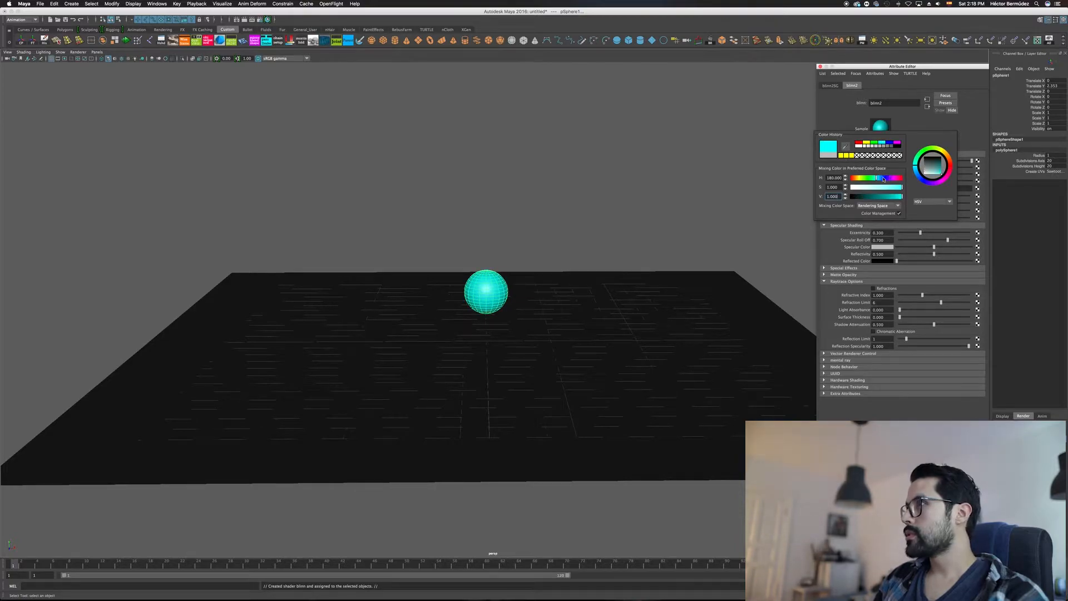
Step: Set the sphere material's incandescence to the cyan already stored in the color history
{"action": "middle_click_drag", "start_coordinate": [590, 240], "coordinate": [589, 242], "text": "alt"}
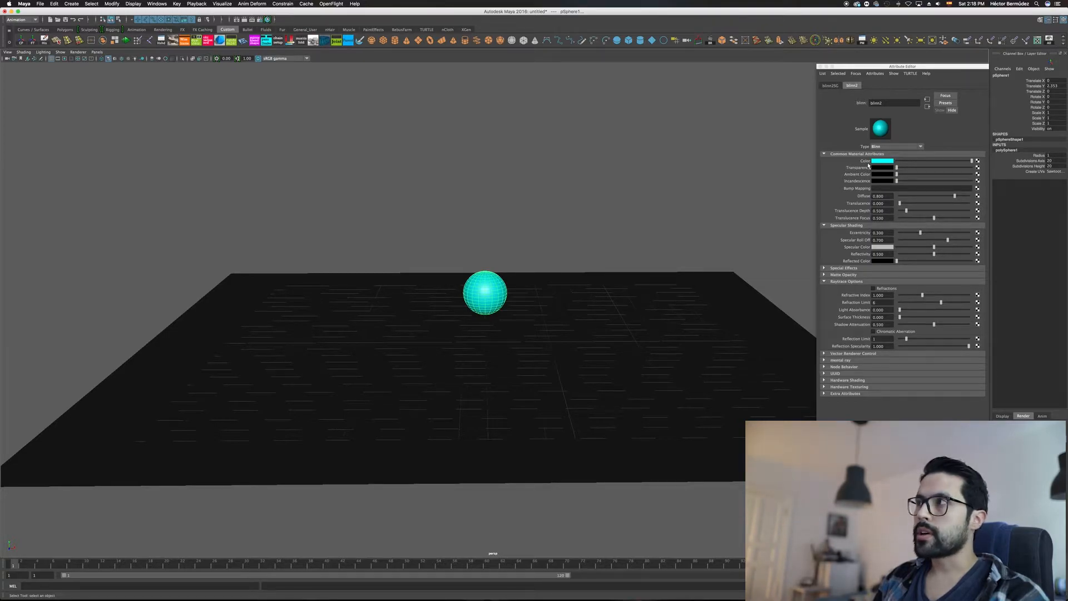
{"action": "left_click", "coordinate": [880, 181]}
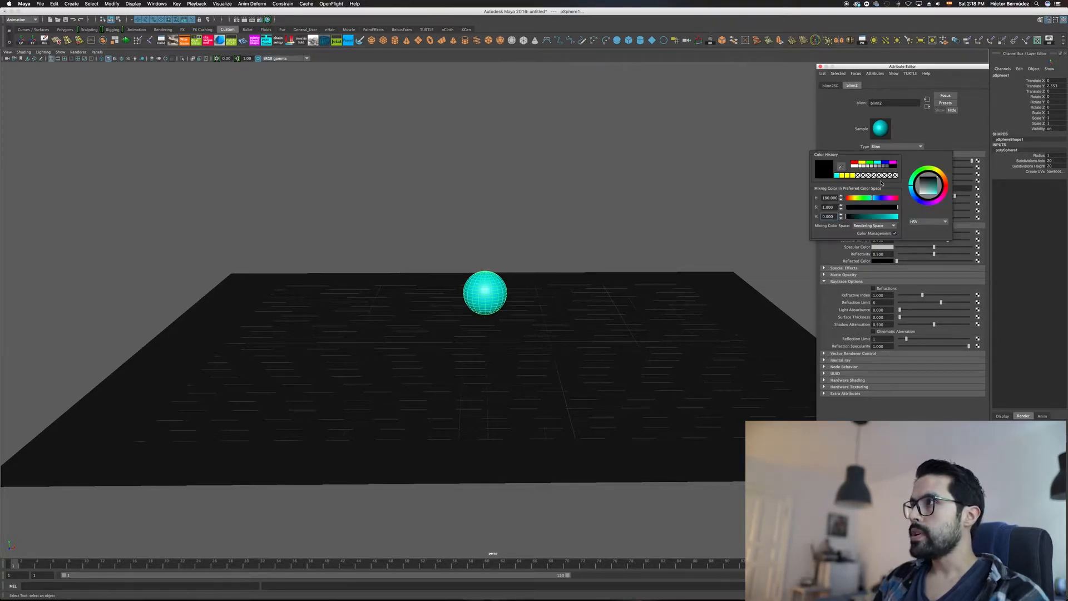
{"action": "left_click", "coordinate": [837, 176]}
{"action": "middle_click_drag", "start_coordinate": [622, 230], "coordinate": [617, 247], "text": "alt"}
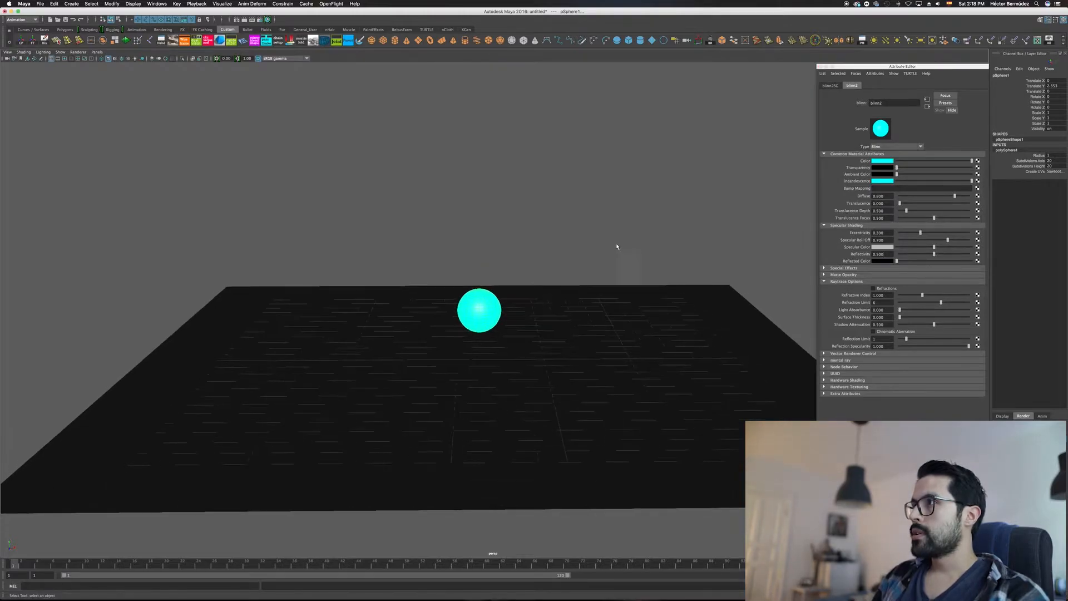
{"action": "left_click_drag", "start_coordinate": [616, 247], "coordinate": [618, 238], "text": "alt"}
Step: Raise the HSV value of the sphere's incandescence color to 8 and close the material attributes
{"action": "left_click", "coordinate": [885, 182]}
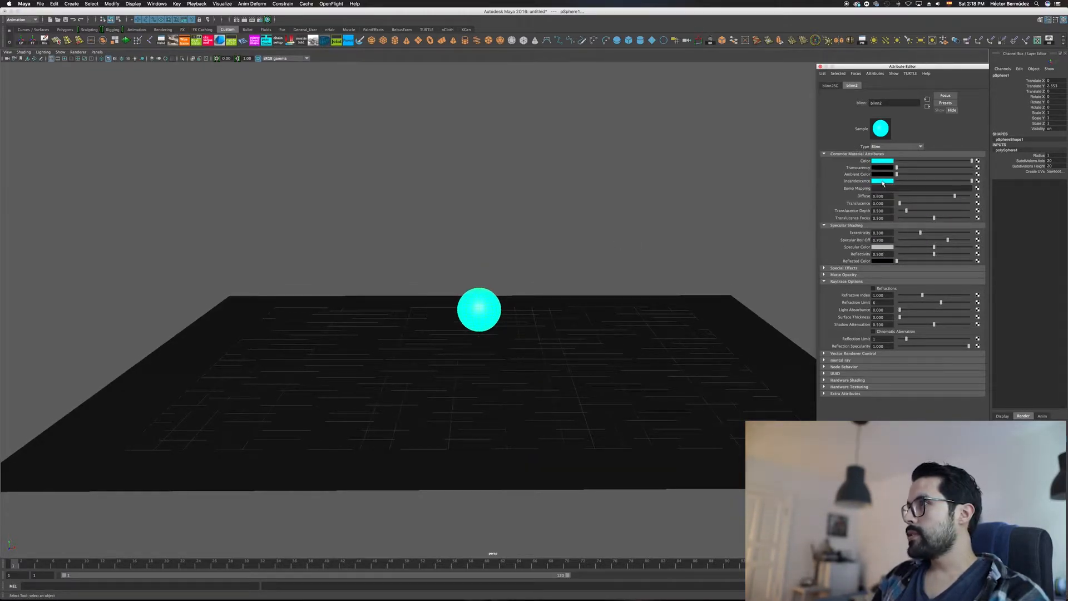
{"action": "left_click", "coordinate": [882, 182]}
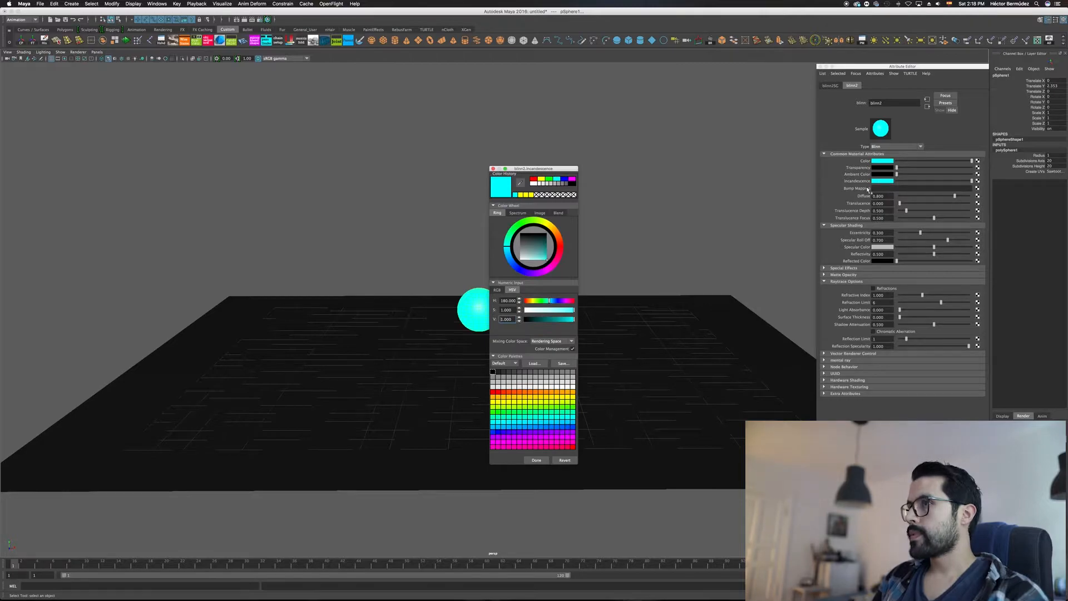
{"action": "left_click", "coordinate": [497, 290]}
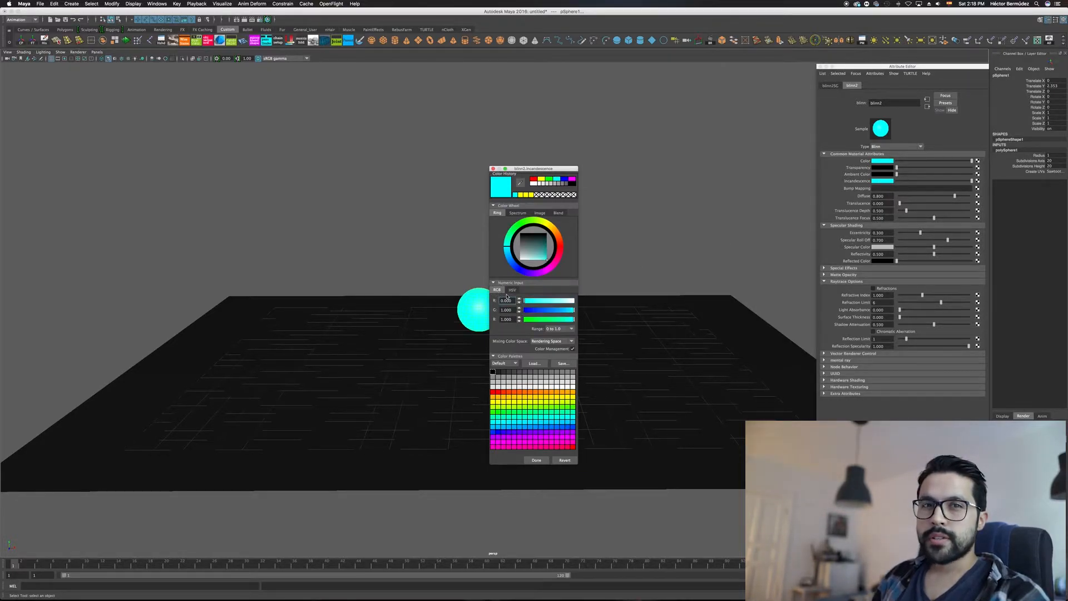
{"action": "left_click", "coordinate": [512, 290]}
{"action": "double_click", "coordinate": [506, 320]}
{"action": "left_click_drag", "start_coordinate": [512, 320], "coordinate": [489, 320]}
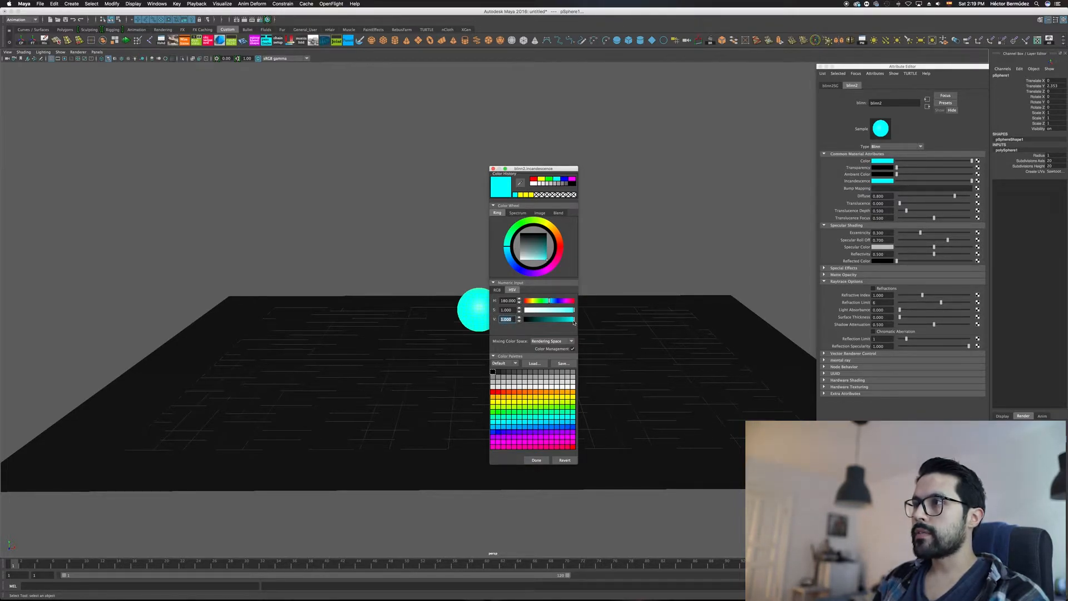
{"action": "left_click_drag", "start_coordinate": [573, 321], "coordinate": [601, 323]}
{"action": "left_click_drag", "start_coordinate": [513, 320], "coordinate": [486, 321]}
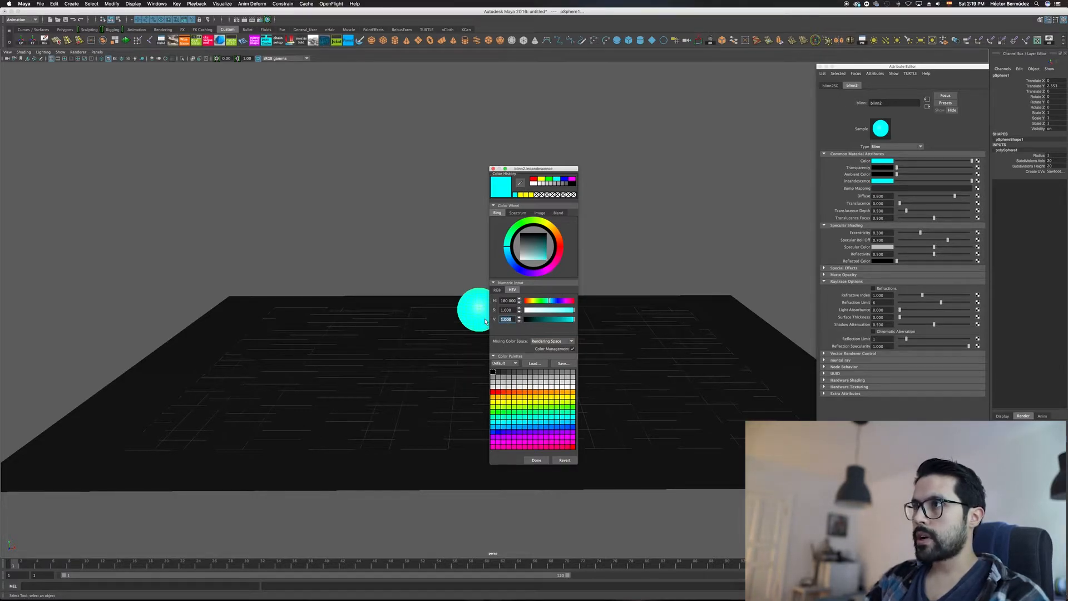
{"action": "type", "text": "8"}
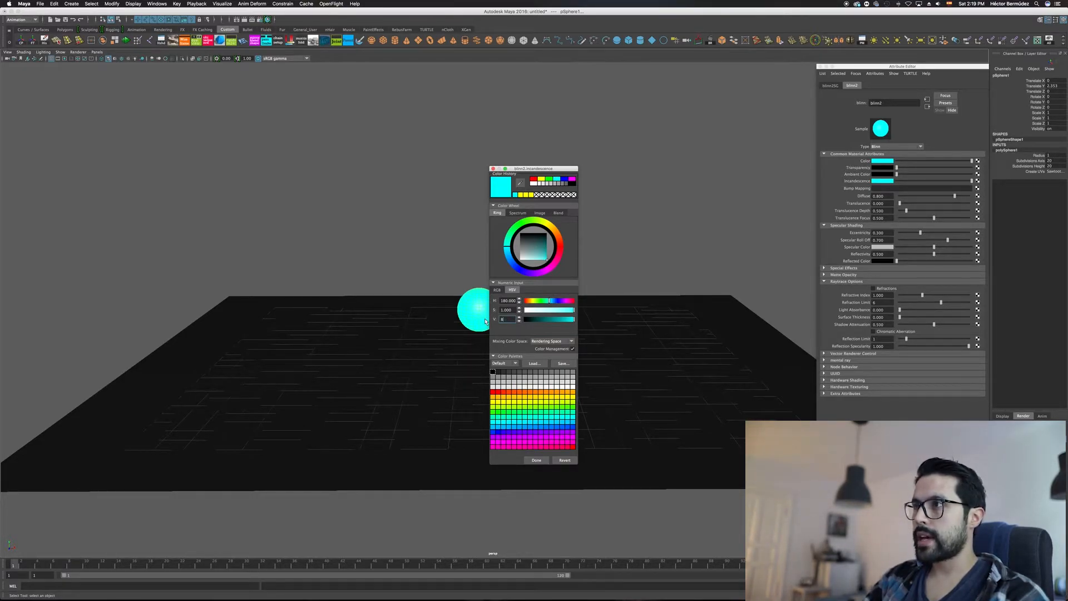
{"action": "left_click", "coordinate": [543, 462]}
{"action": "middle_click_drag", "start_coordinate": [562, 389], "coordinate": [549, 386], "text": "alt"}
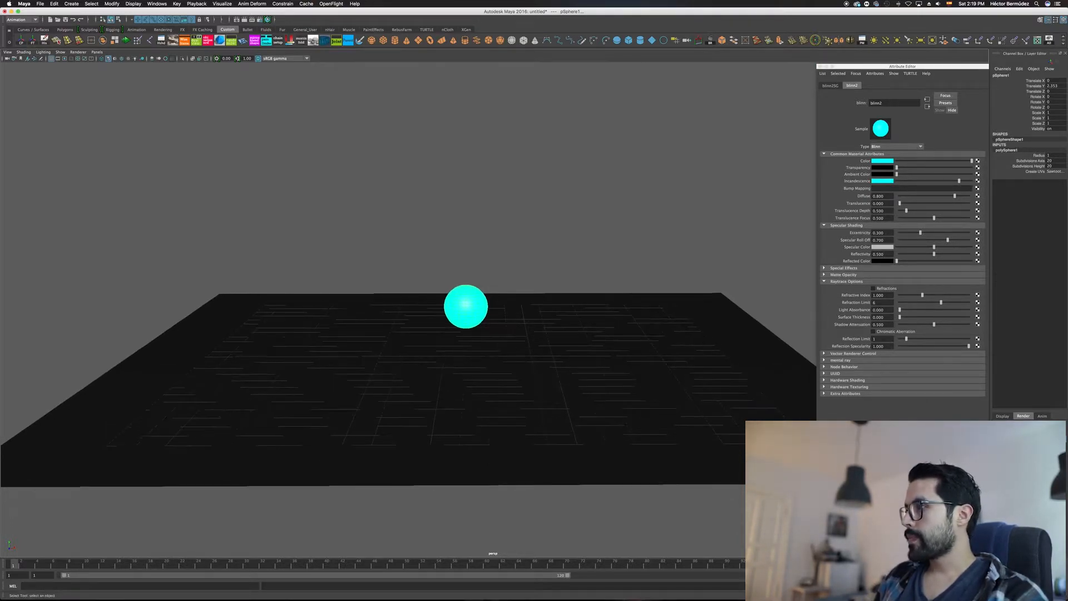
{"action": "left_click", "coordinate": [820, 67]}
Step: Set the renderer to mental ray in the render settings and display its quality options
{"action": "middle_click_drag", "start_coordinate": [629, 301], "coordinate": [656, 330], "text": "alt"}
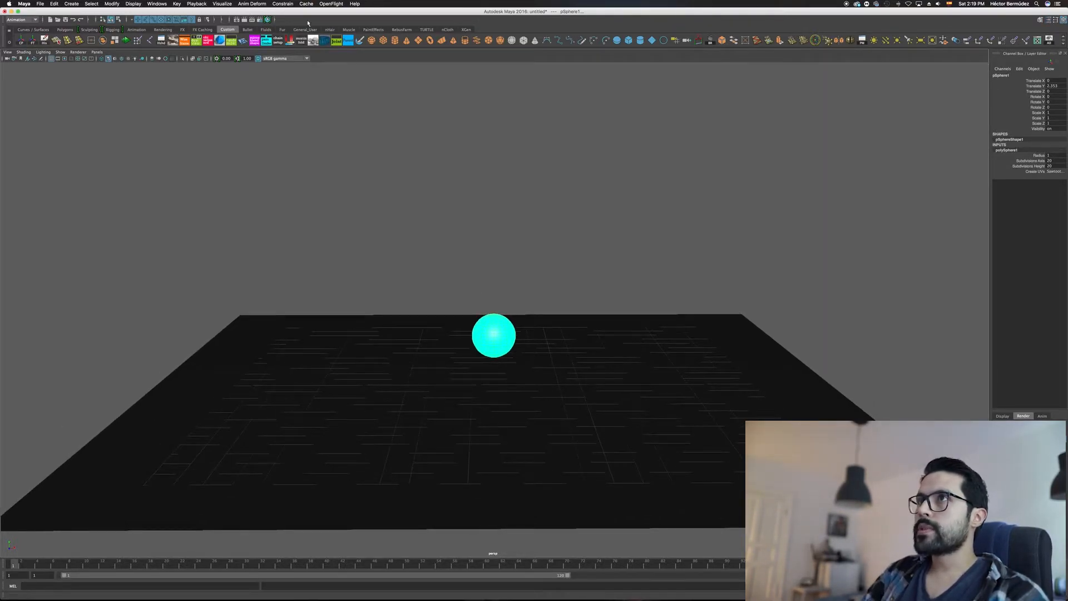
{"action": "left_click", "coordinate": [259, 20]}
{"action": "left_click", "coordinate": [855, 90]}
{"action": "left_click", "coordinate": [857, 123]}
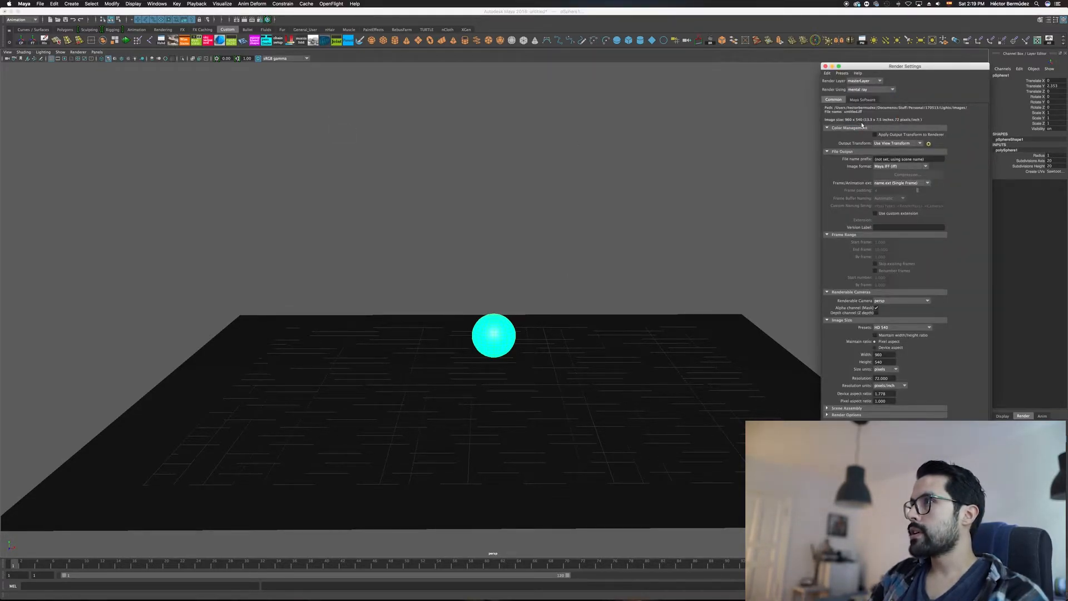
{"action": "left_click", "coordinate": [857, 100]}
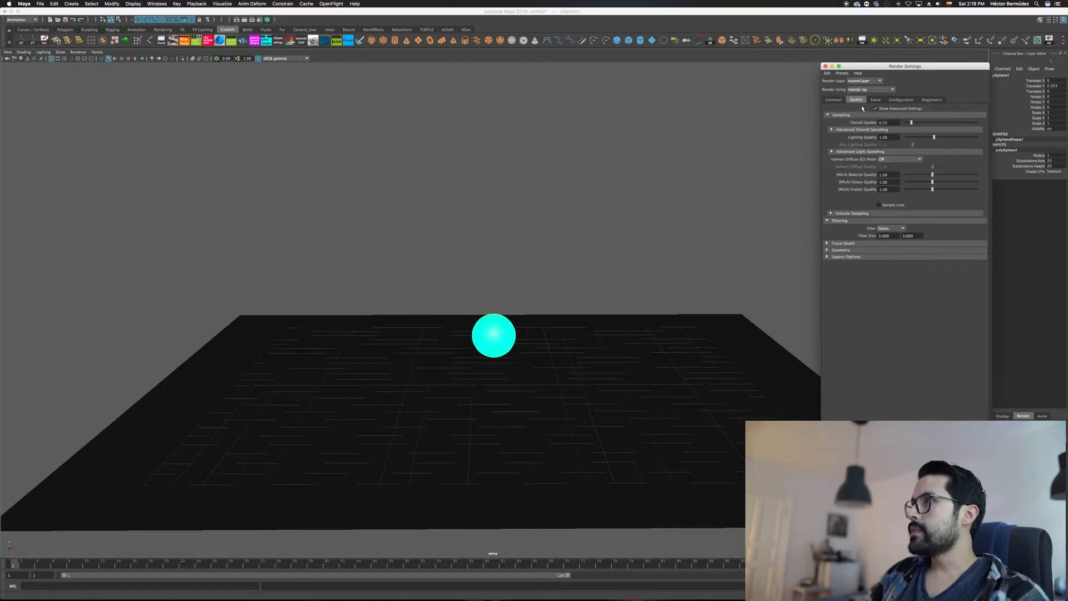
Step: Show the advanced quality settings and expand the legacy options
{"action": "left_click", "coordinate": [877, 109]}
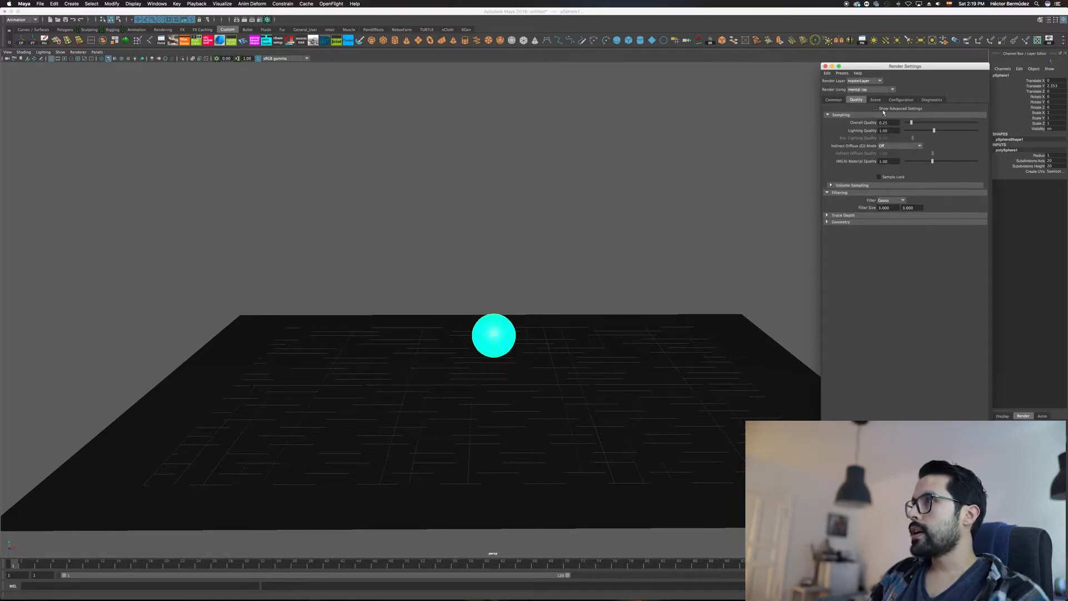
{"action": "left_click", "coordinate": [884, 109]}
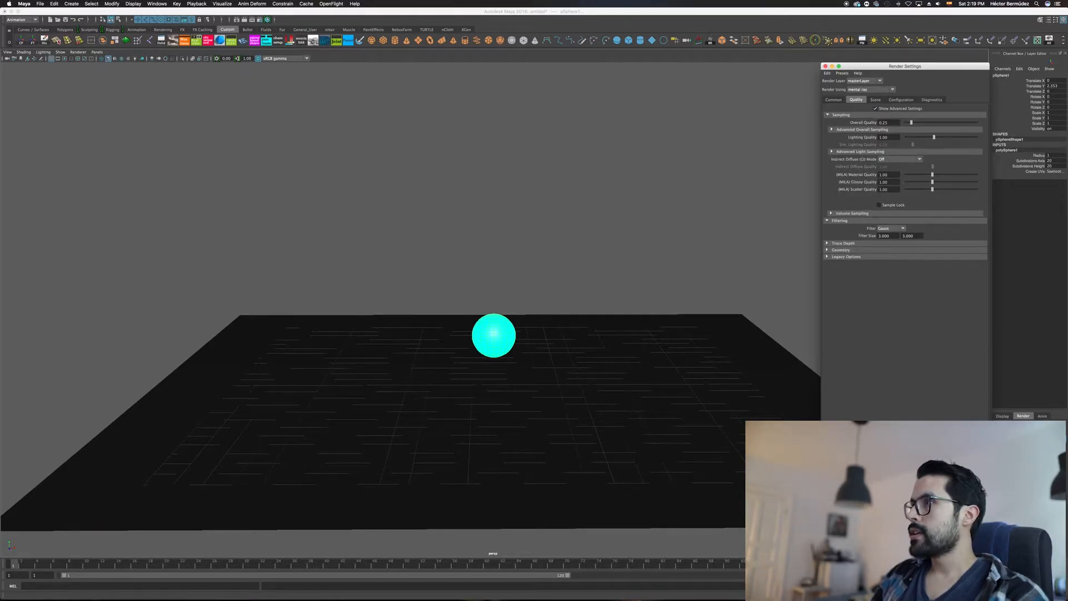
{"action": "left_click", "coordinate": [836, 257]}
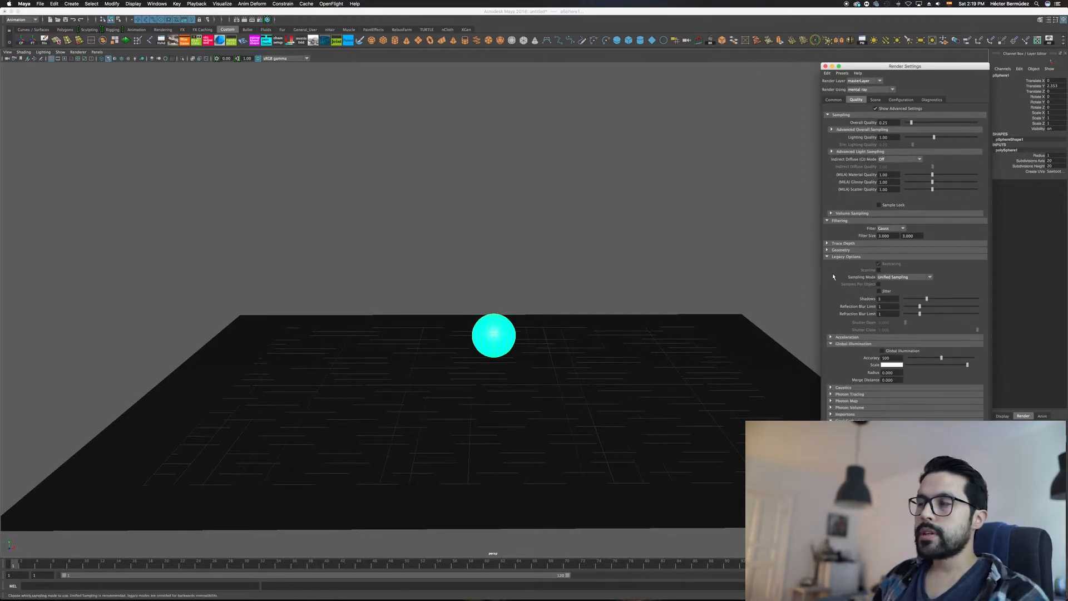
{"action": "left_click", "coordinate": [581, 281]}
{"action": "middle_click_drag", "start_coordinate": [581, 282], "coordinate": [577, 265], "text": "alt"}
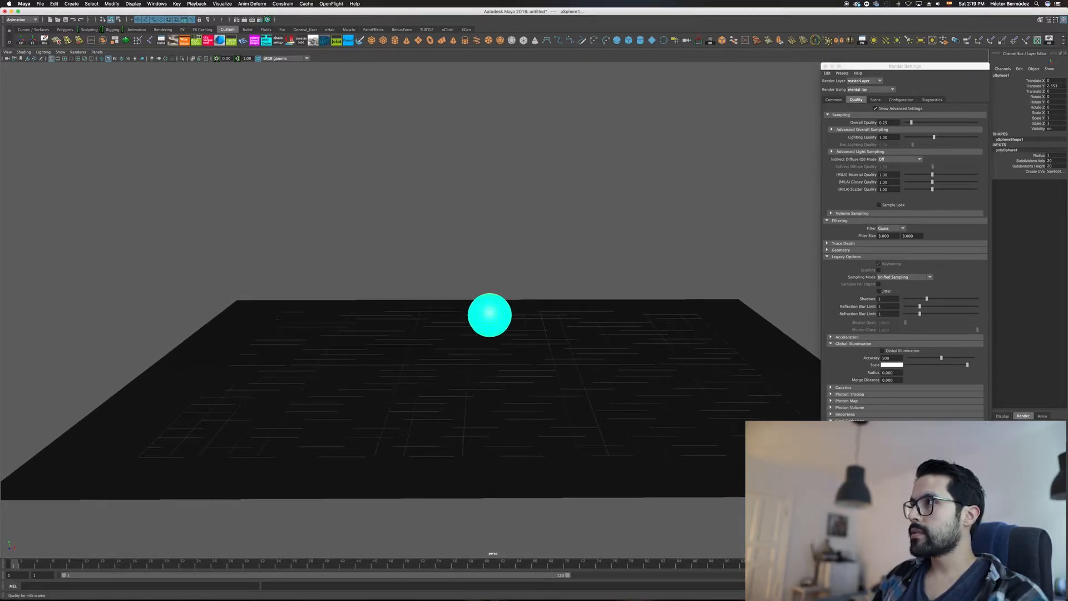
{"action": "left_click", "coordinate": [896, 109]}
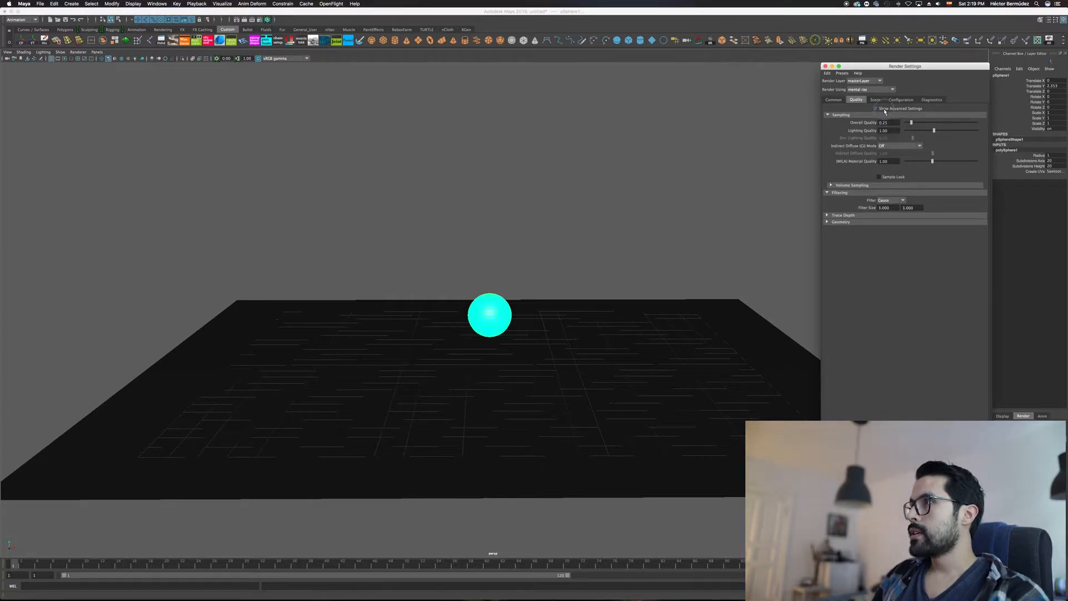
{"action": "left_click", "coordinate": [884, 110]}
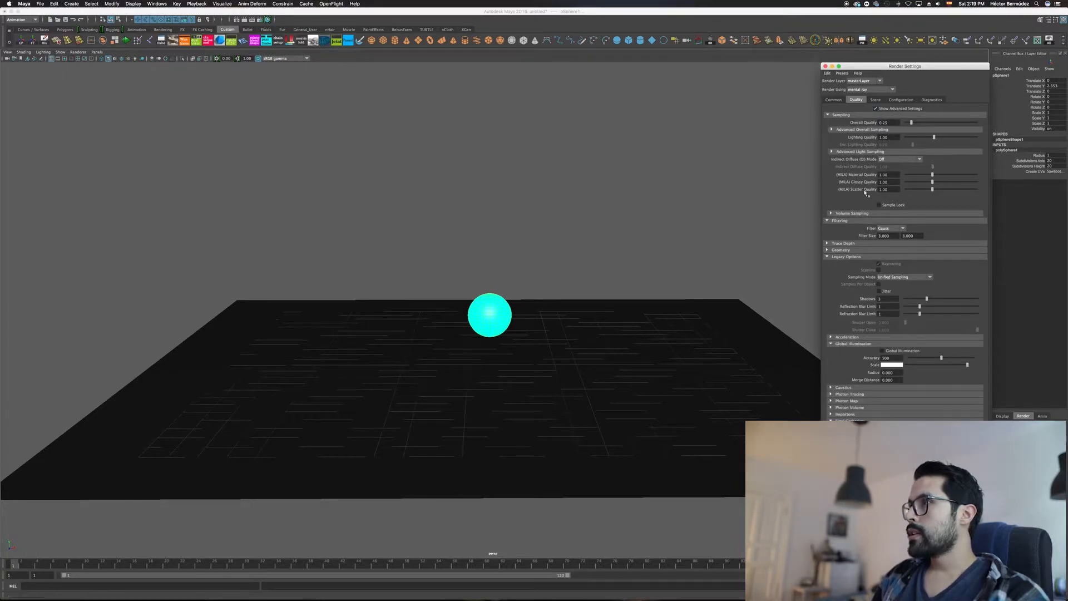
{"action": "left_click", "coordinate": [840, 258]}
Step: Enable Final Gather as the indirect diffuse mode for the render
{"action": "left_click", "coordinate": [885, 428]}
{"action": "left_click_drag", "start_coordinate": [611, 395], "coordinate": [616, 387], "text": "alt"}
{"action": "left_click", "coordinate": [891, 435]}
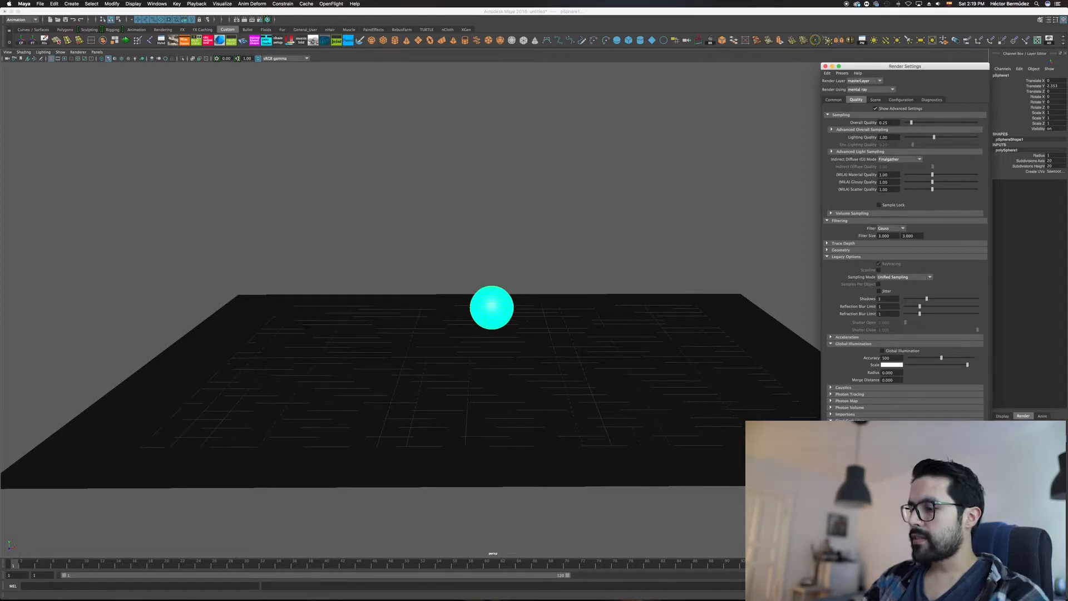
Step: Lower the sphere vertically until it rests on the plane, at a Translate Y of about 1
{"action": "right_click_drag", "start_coordinate": [554, 342], "coordinate": [573, 342], "text": "alt"}
{"action": "left_click_drag", "start_coordinate": [574, 342], "coordinate": [517, 322], "text": "alt"}
{"action": "key", "text": "w"}
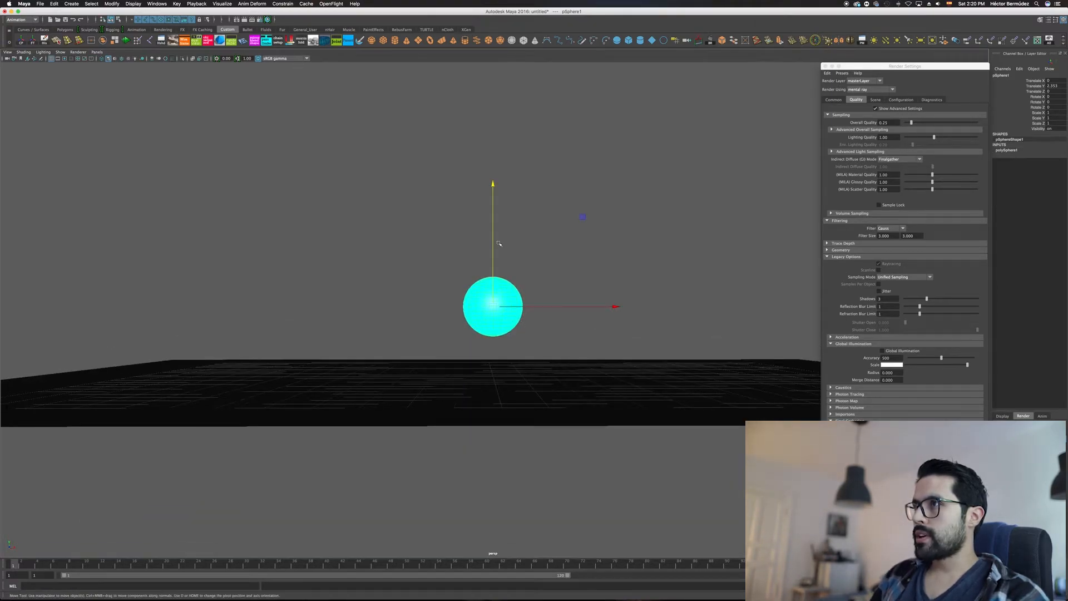
{"action": "left_click_drag", "start_coordinate": [494, 237], "coordinate": [523, 303]}
{"action": "key", "text": "space"}
{"action": "scroll", "coordinate": [429, 315], "scroll_direction": "up", "scroll_amount": 3}
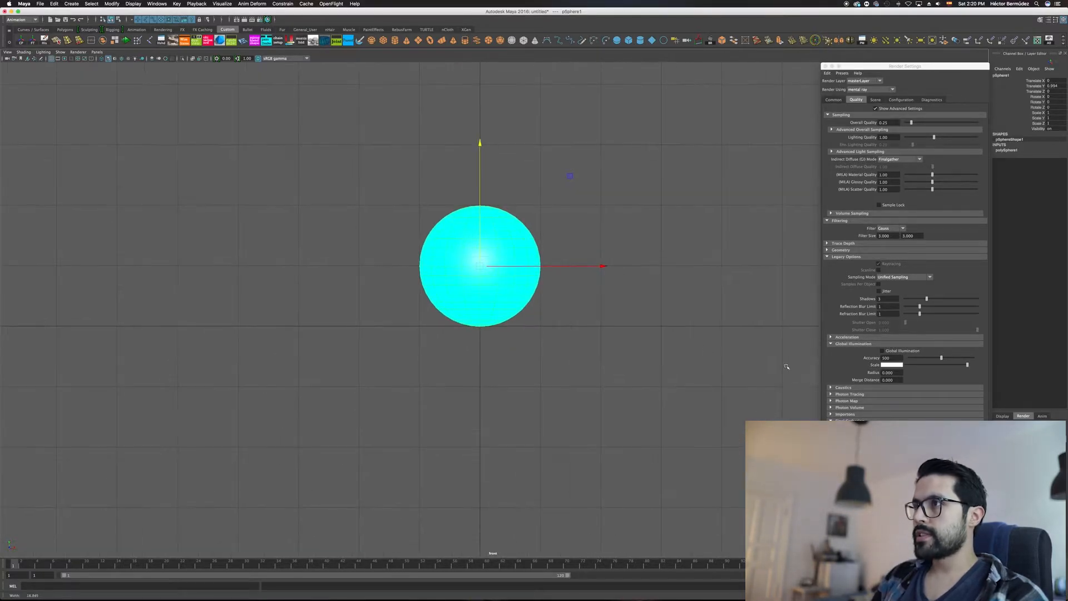
{"action": "right_click_drag", "start_coordinate": [430, 316], "coordinate": [623, 317], "text": "alt"}
{"action": "left_click_drag", "start_coordinate": [496, 288], "coordinate": [508, 308]}
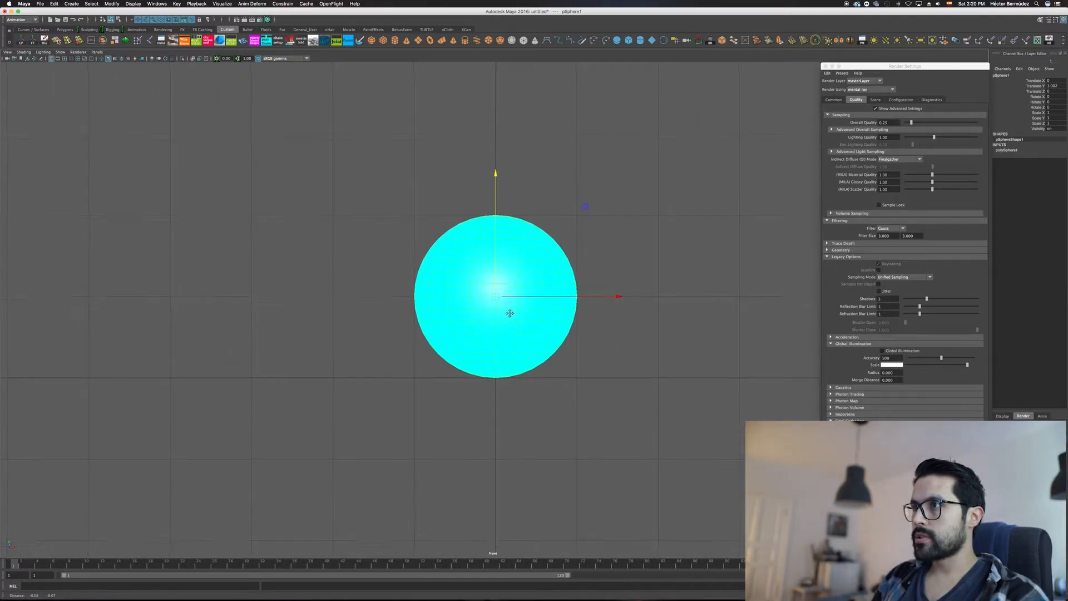
{"action": "middle_click_drag", "start_coordinate": [546, 342], "coordinate": [548, 342], "text": "alt"}
Step: Frame the sphere from slightly above in the perspective view and render it with mental ray
{"action": "key", "text": "space"}
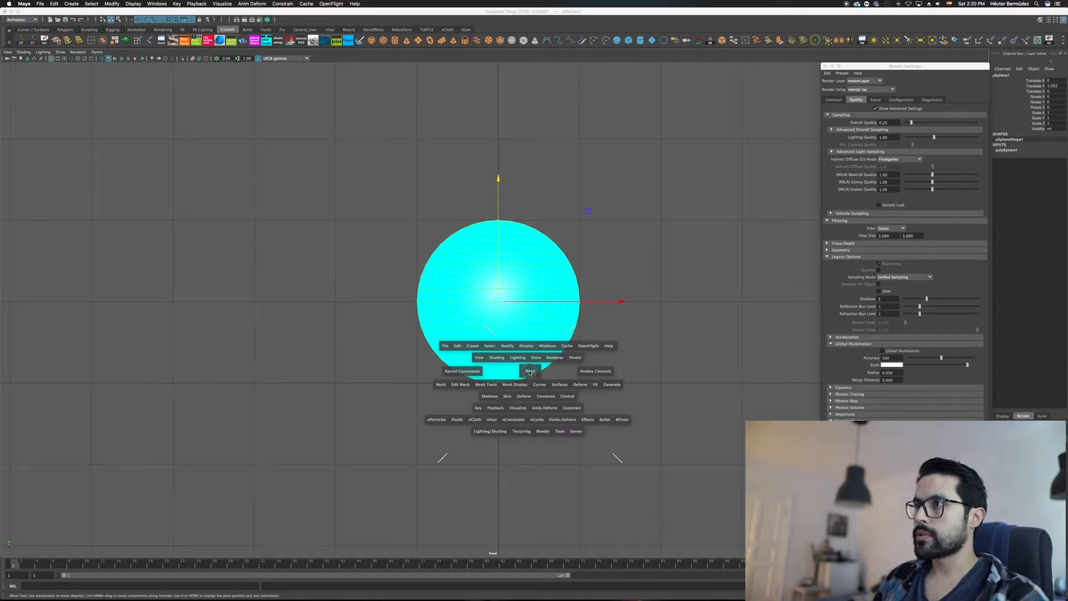
{"action": "left_click_drag", "start_coordinate": [528, 340], "coordinate": [443, 362]}
{"action": "right_click_drag", "start_coordinate": [443, 362], "coordinate": [615, 299], "text": "alt"}
{"action": "middle_click_drag", "start_coordinate": [614, 299], "coordinate": [608, 253], "text": "alt"}
{"action": "left_click_drag", "start_coordinate": [583, 319], "coordinate": [575, 329], "text": "alt"}
{"action": "middle_click_drag", "start_coordinate": [570, 326], "coordinate": [574, 180], "text": "alt"}
{"action": "right_click_drag", "start_coordinate": [559, 242], "coordinate": [592, 240], "text": "alt"}
{"action": "middle_click_drag", "start_coordinate": [592, 241], "coordinate": [595, 263], "text": "alt"}
{"action": "left_click_drag", "start_coordinate": [595, 264], "coordinate": [556, 289], "text": "alt"}
{"action": "key", "text": "q"}
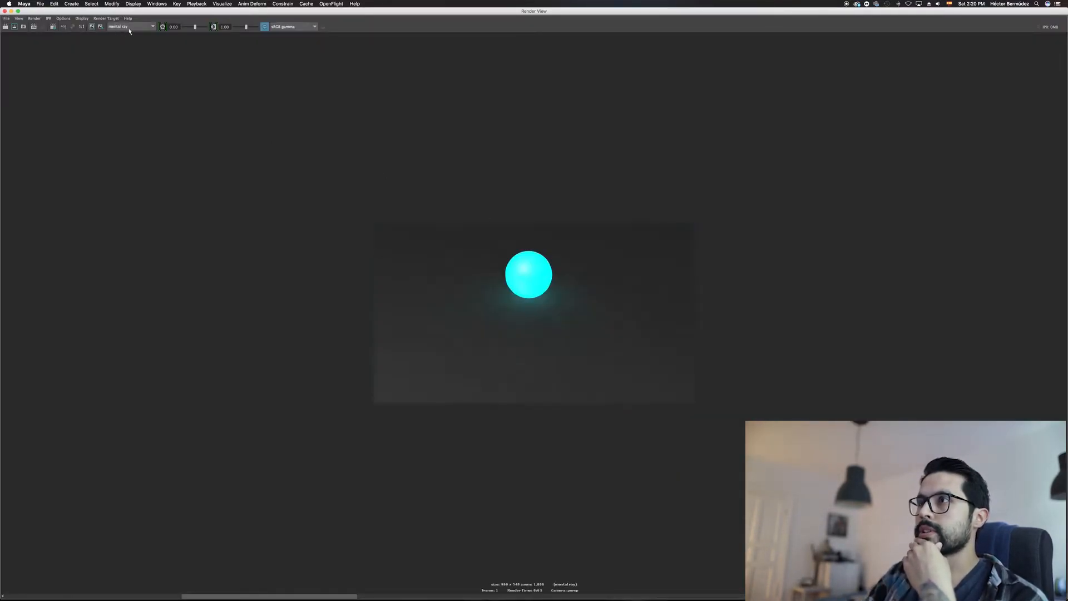
Step: Change the render's view transform from sRGB gamma to Raw and move the Render View aside
{"action": "left_click", "coordinate": [290, 29]}
{"action": "left_click", "coordinate": [285, 44]}
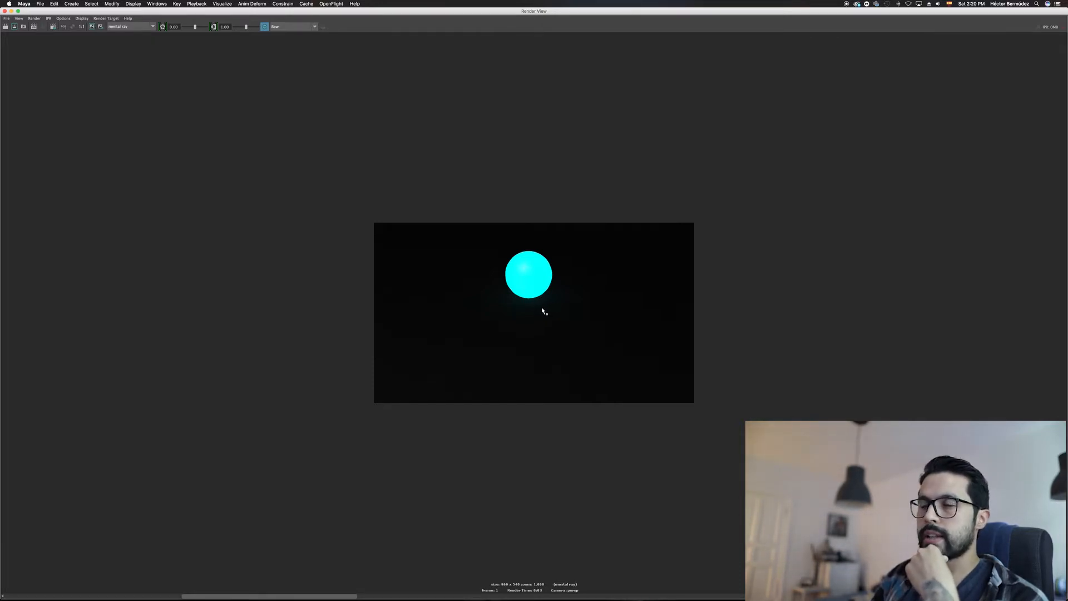
{"action": "double_click", "coordinate": [453, 15]}
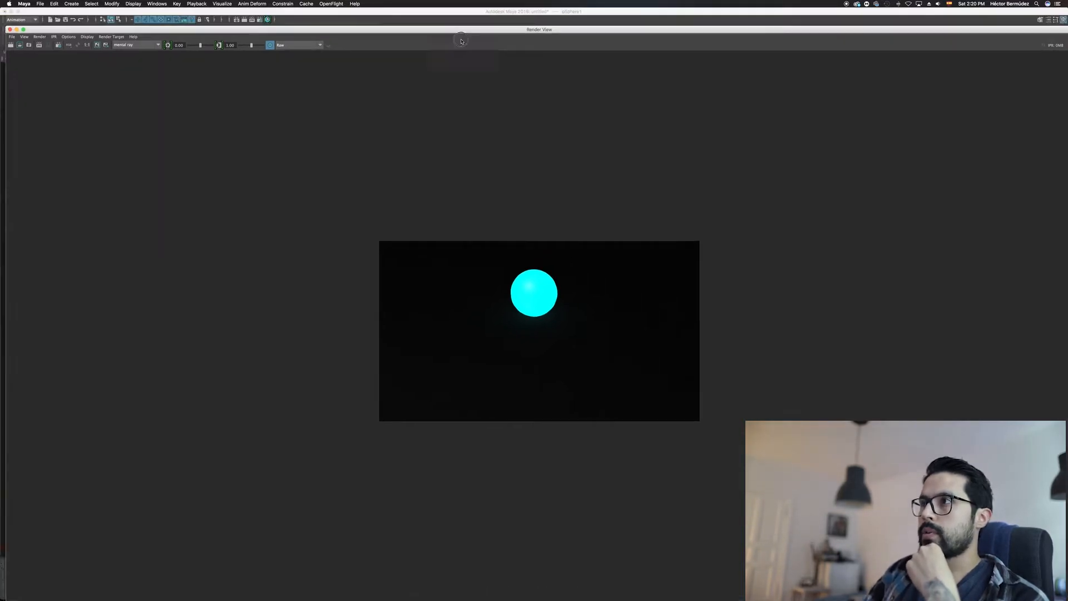
Step: Select the sphere and raise the HSV value of its material's incandescence color to 50
{"action": "left_click", "coordinate": [490, 248]}
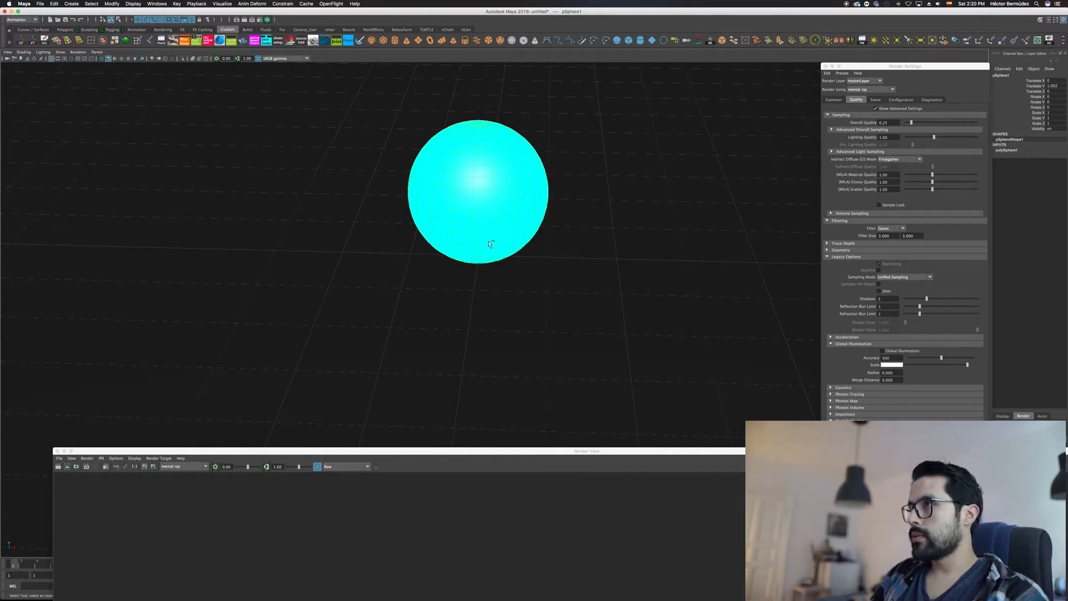
{"action": "key", "text": "ctrl+a"}
{"action": "left_click", "coordinate": [927, 99]}
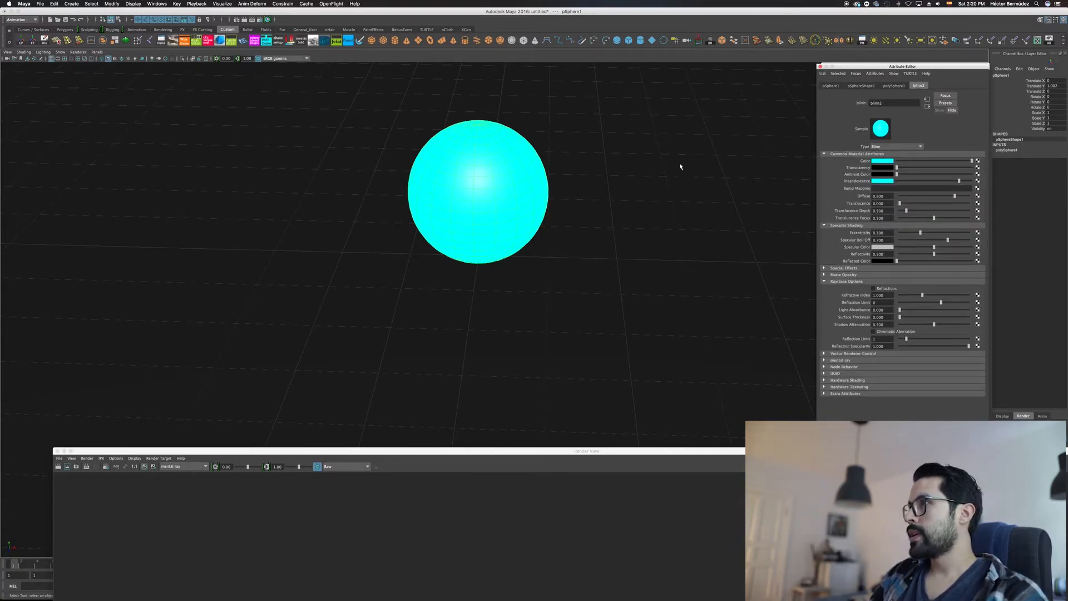
{"action": "left_click", "coordinate": [881, 182]}
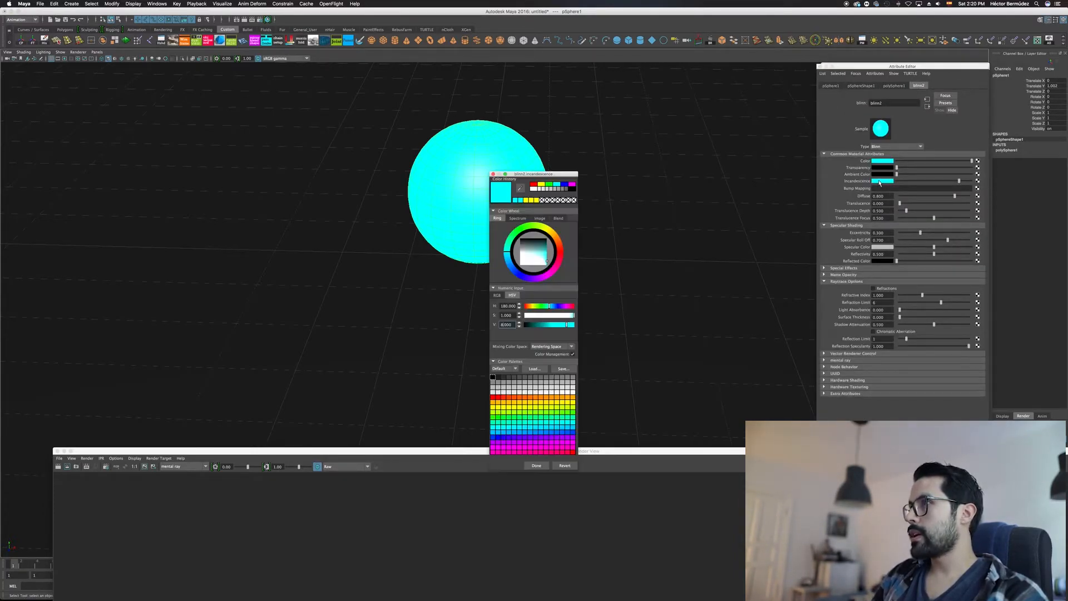
{"action": "key", "text": "Return"}
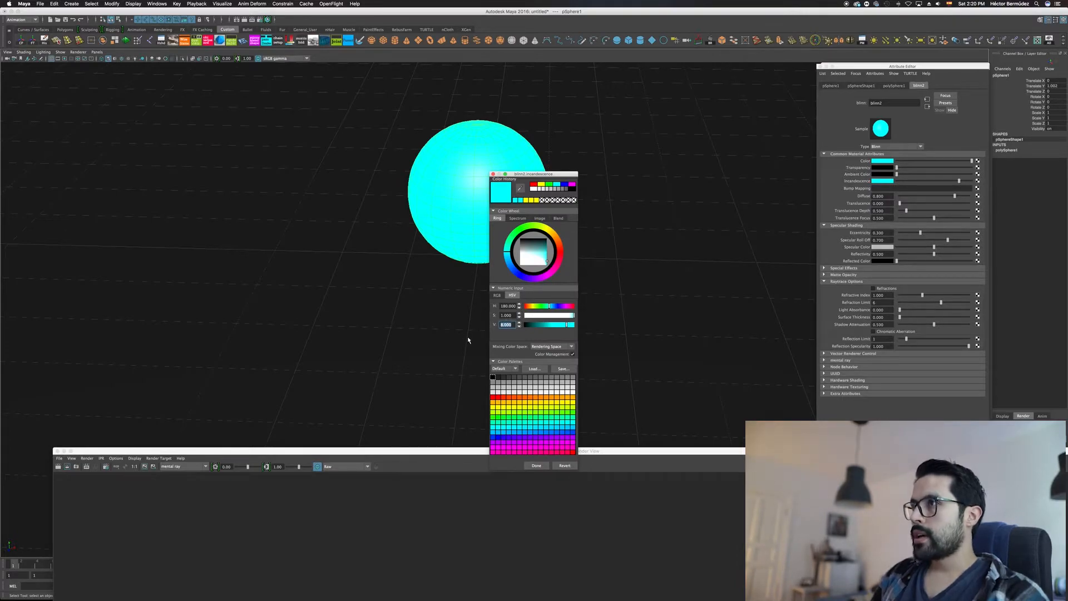
{"action": "type", "text": "5"}
{"action": "key", "text": "Return"}
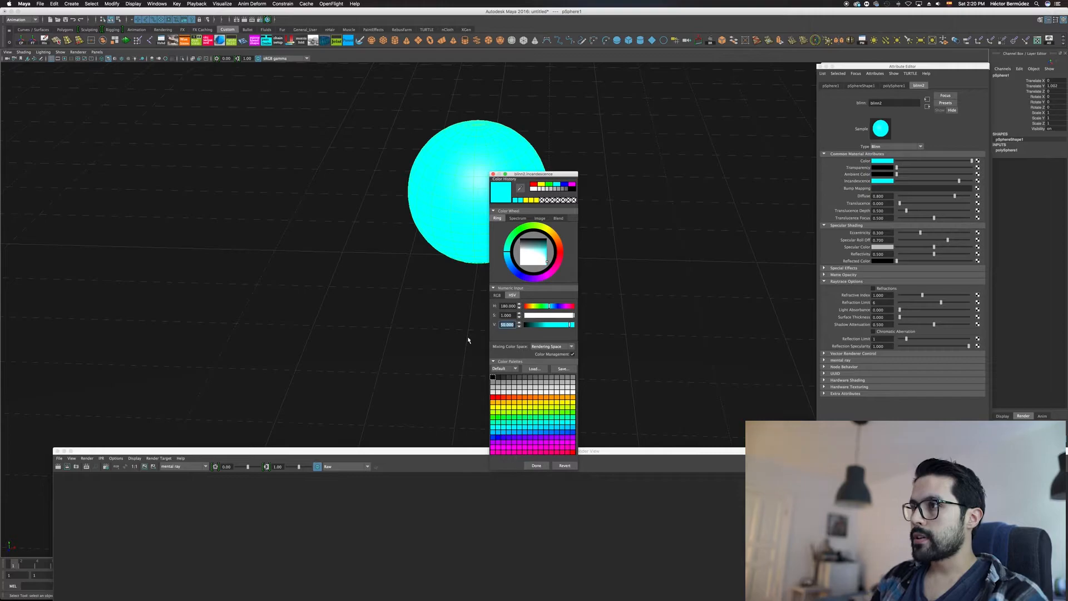
{"action": "left_click", "coordinate": [536, 466]}
Step: Render the scene again in the Render View to check the sphere's glow on the plane
{"action": "left_click", "coordinate": [89, 451]}
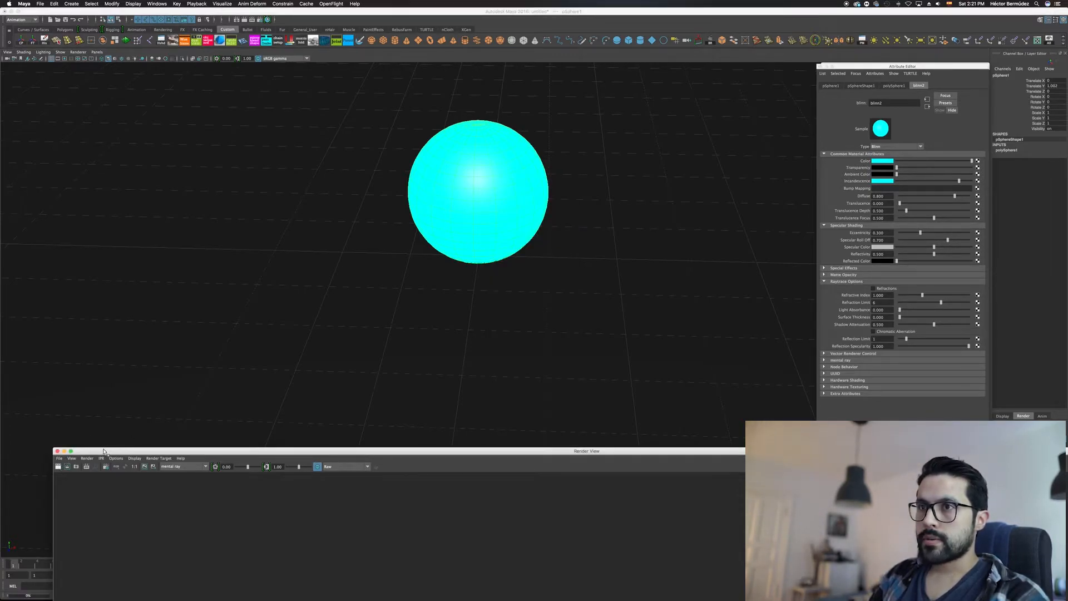
{"action": "left_click_drag", "start_coordinate": [275, 449], "coordinate": [238, 42]}
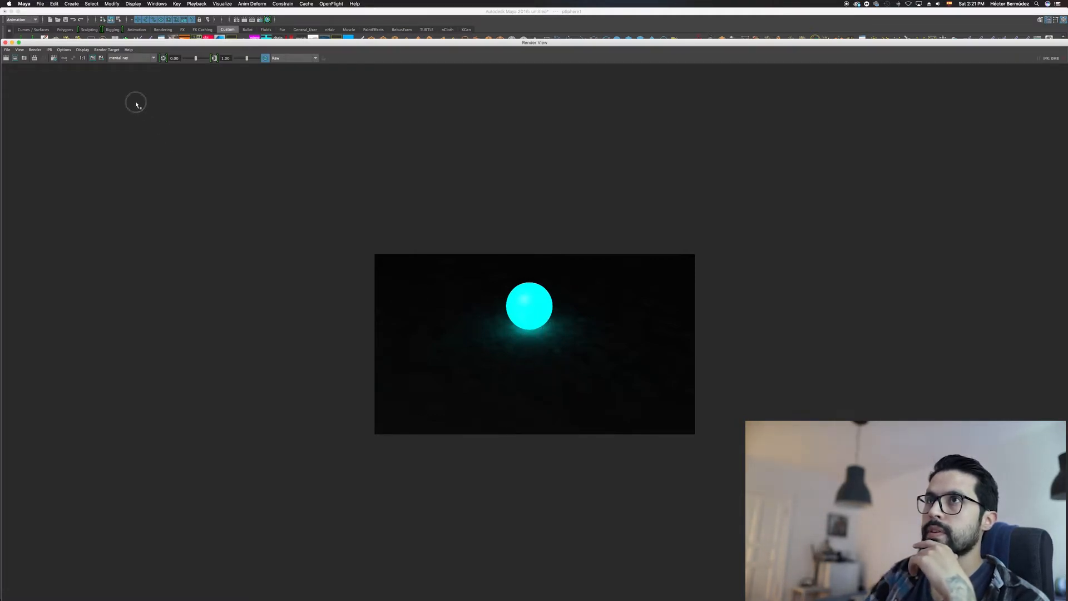
{"action": "left_click_drag", "start_coordinate": [59, 64], "coordinate": [202, 135]}
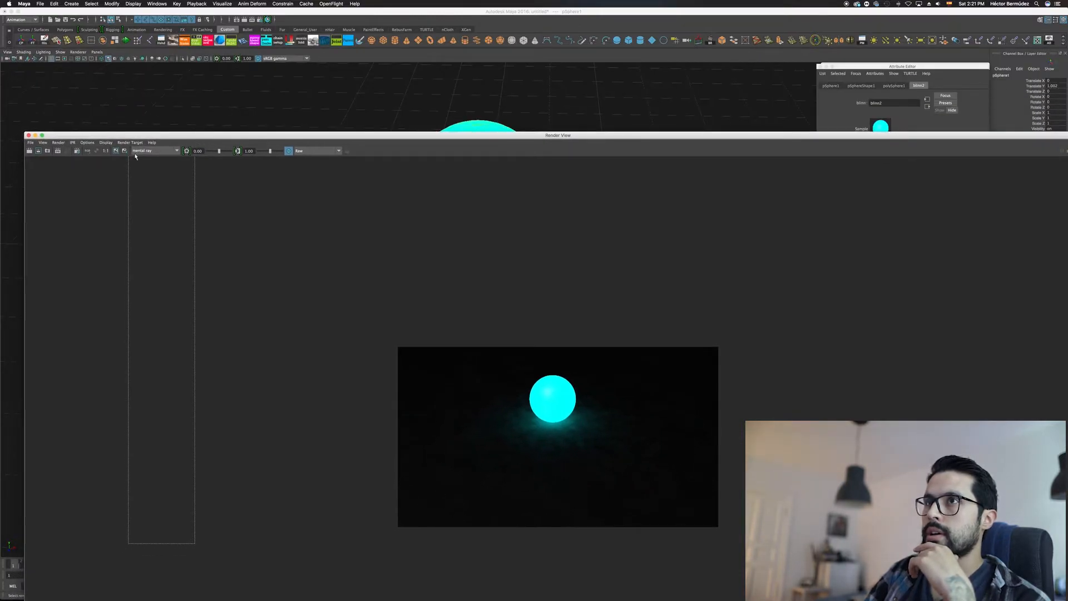
Step: Inspect the render's alpha channel and return to the color display
{"action": "left_click", "coordinate": [97, 153]}
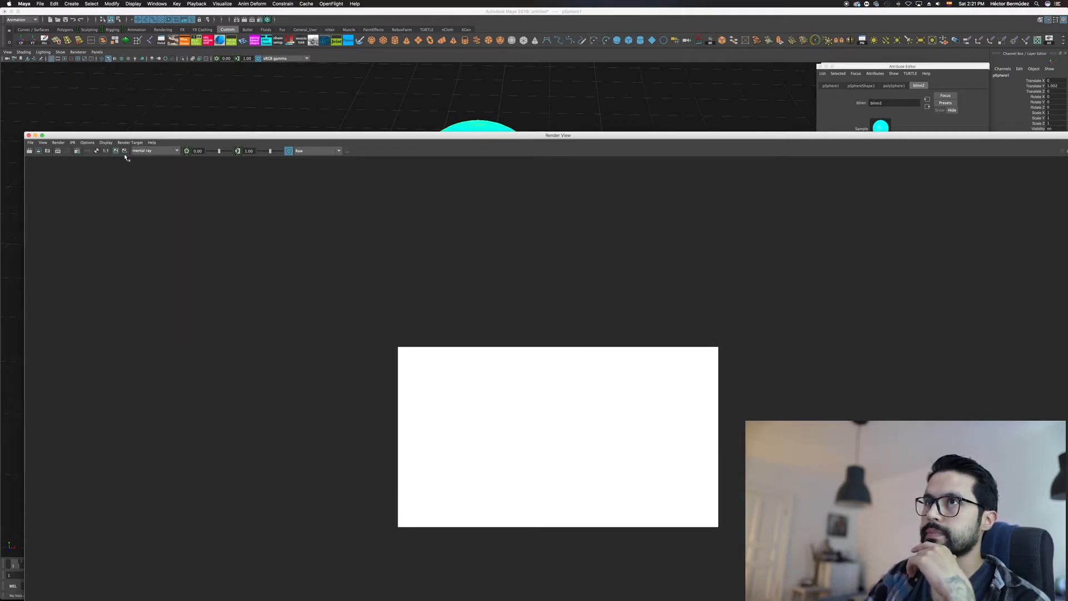
{"action": "left_click", "coordinate": [88, 151]}
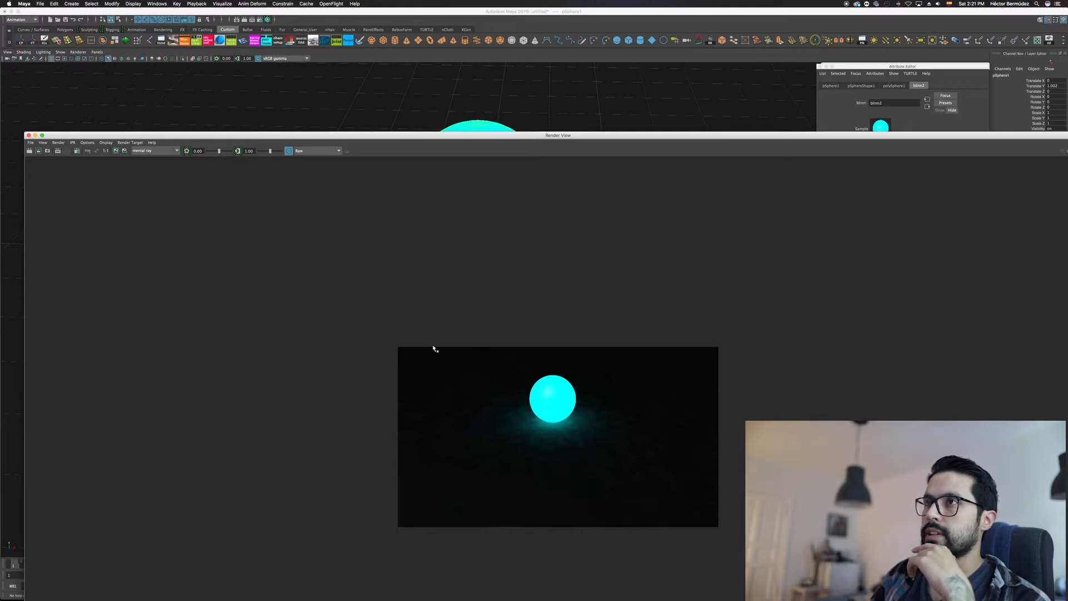
{"action": "mouse_move", "coordinate": [449, 134]}
{"action": "left_mouse_down"}
{"action": "mouse_move", "coordinate": [448, 145]}
{"action": "mouse_move", "coordinate": [435, 126]}
{"action": "left_mouse_up"}
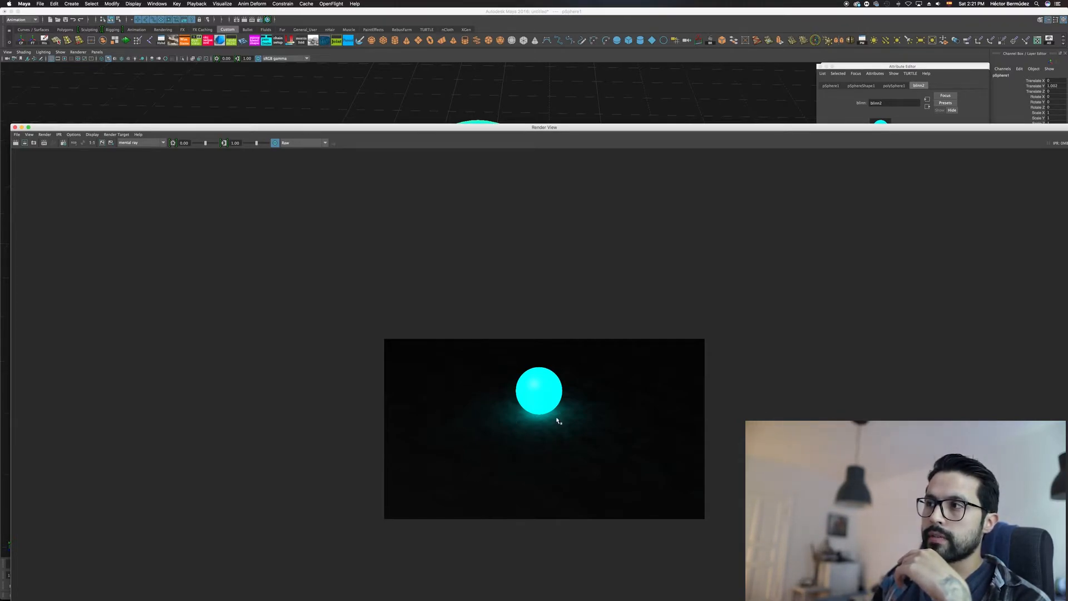
Step: Raise the HSV value of the sphere material's incandescence color to 80
{"action": "left_click_drag", "start_coordinate": [475, 127], "coordinate": [498, 415]}
{"action": "left_click", "coordinate": [883, 180]}
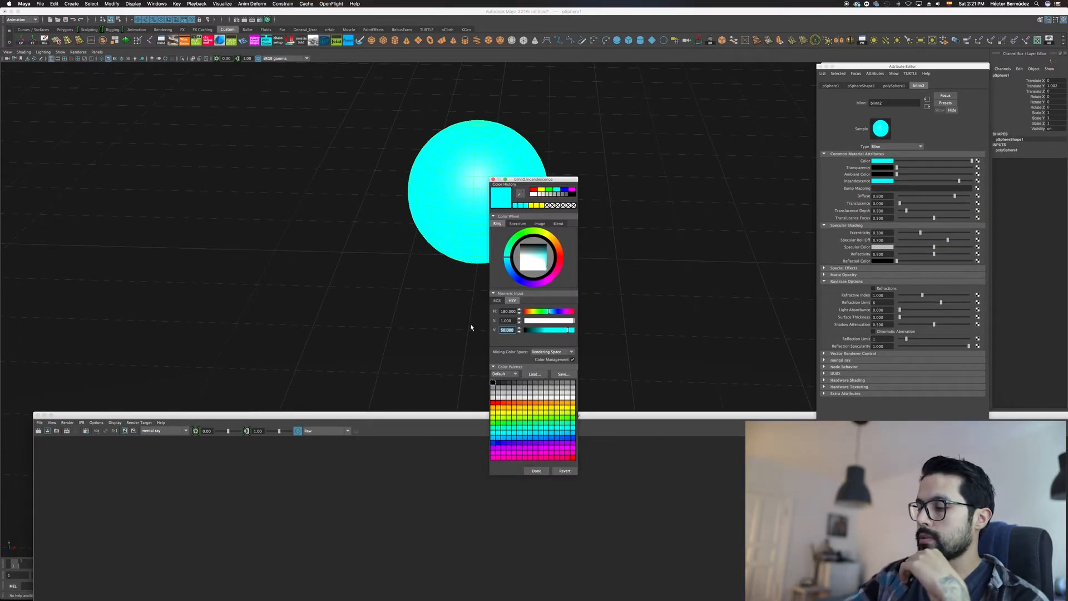
{"action": "type", "text": "80"}
{"action": "key", "text": "Return"}
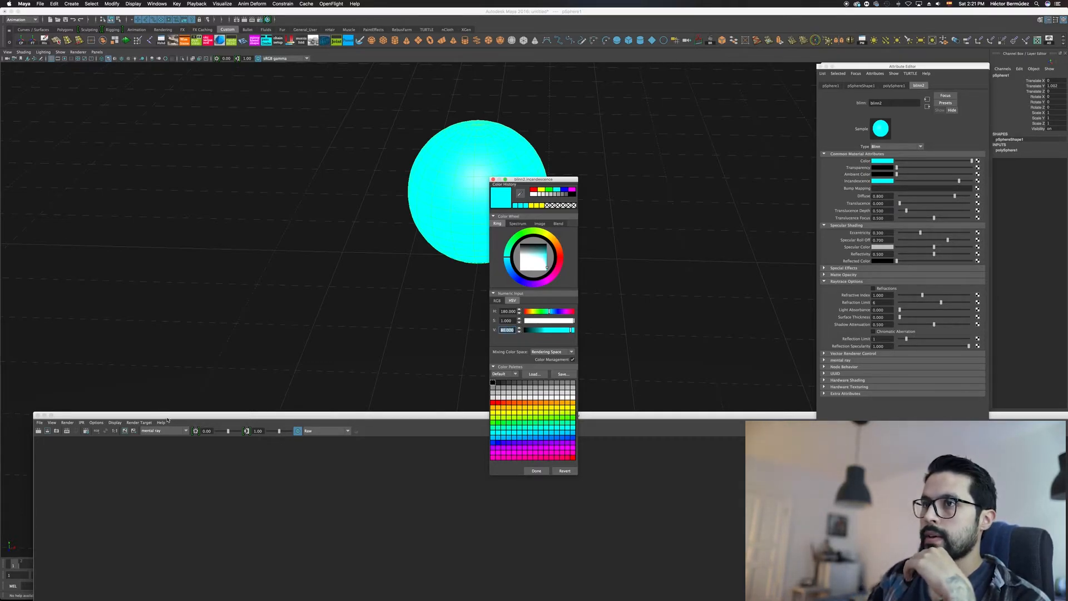
Step: Render the sphere again, keep the image in the Render View and compare it with the previous render
{"action": "double_click", "coordinate": [167, 415]}
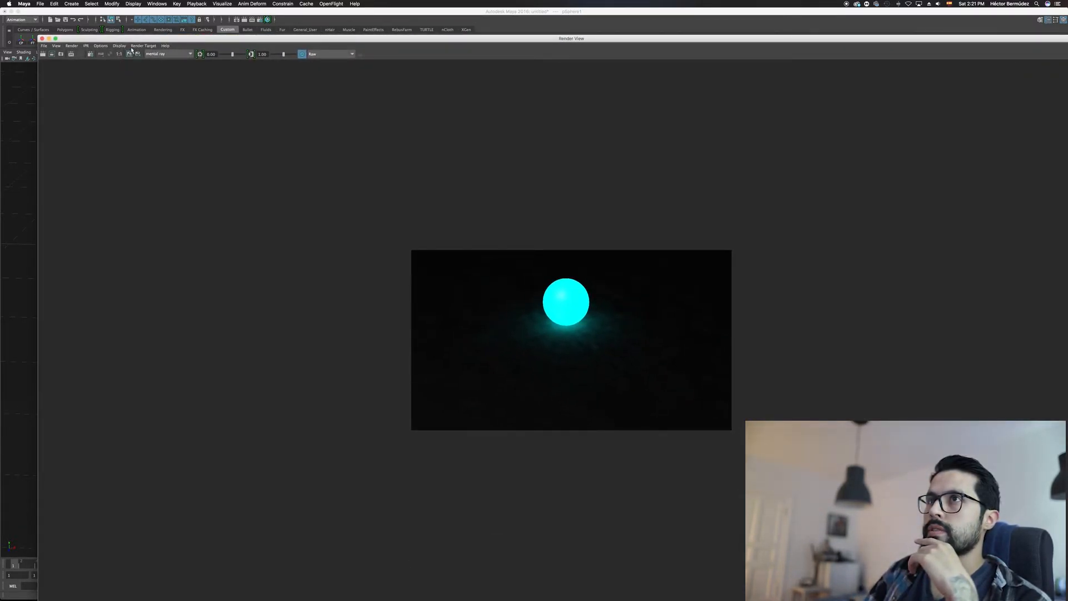
{"action": "left_click_drag", "start_coordinate": [137, 39], "coordinate": [132, 12]}
{"action": "left_click", "coordinate": [39, 28]}
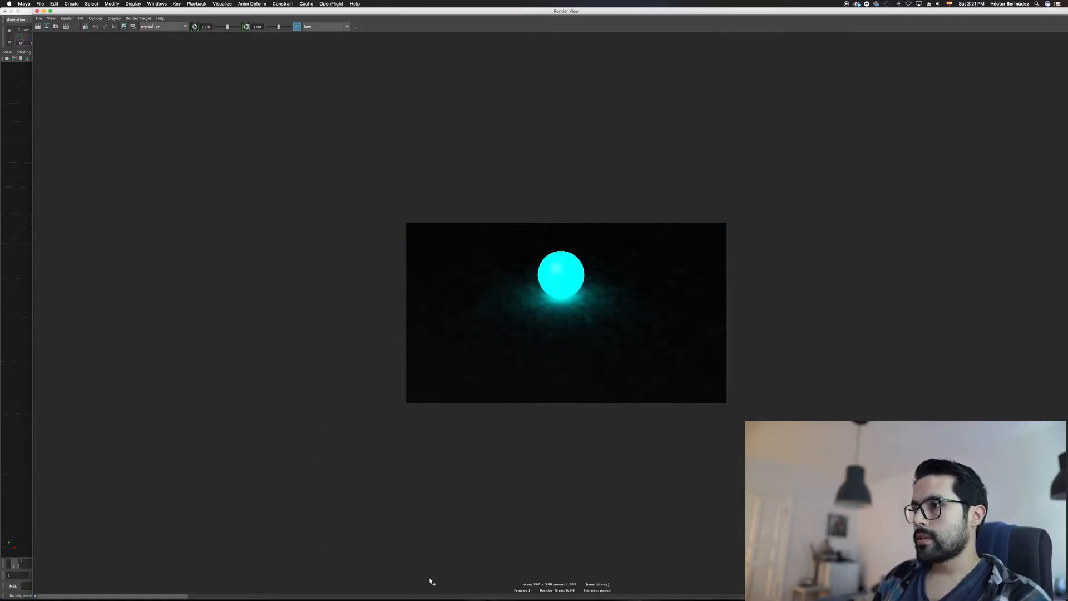
{"action": "left_click", "coordinate": [124, 27]}
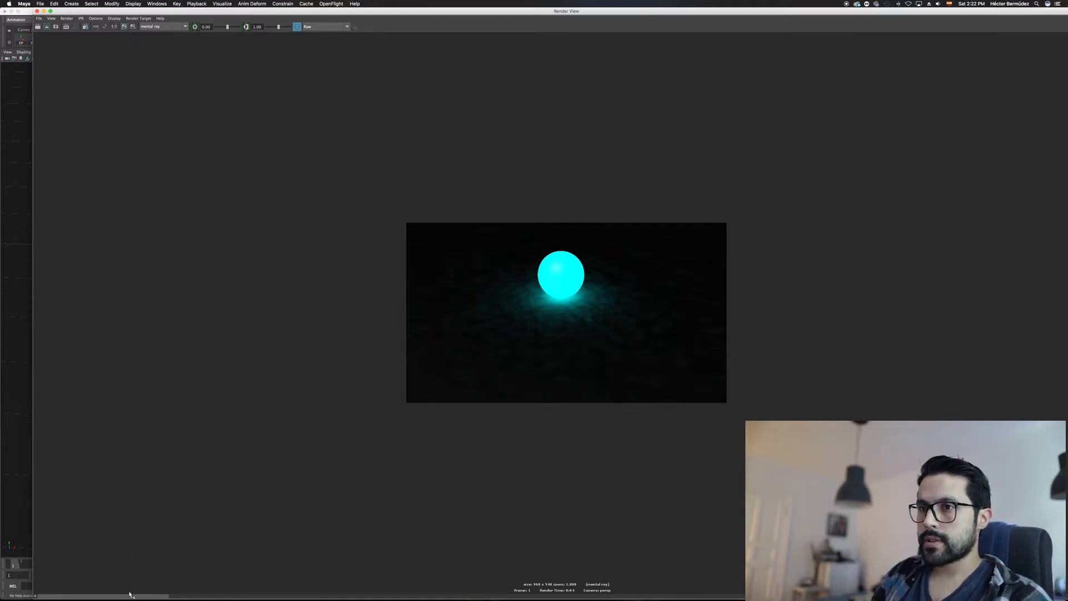
{"action": "left_click_drag", "start_coordinate": [167, 597], "coordinate": [205, 573]}
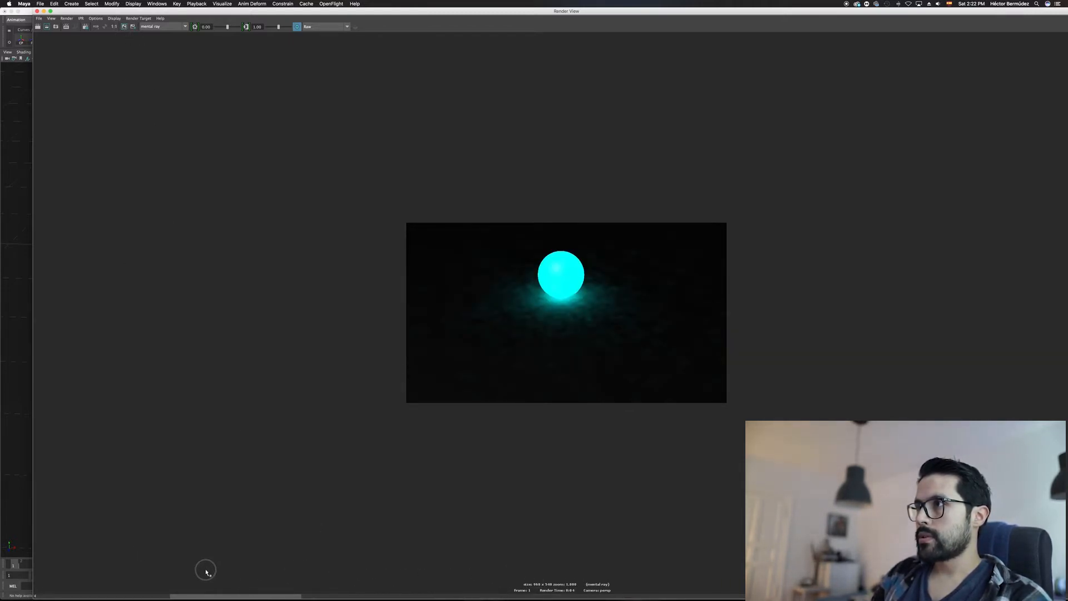
{"action": "left_click_drag", "start_coordinate": [279, 576], "coordinate": [163, 573]}
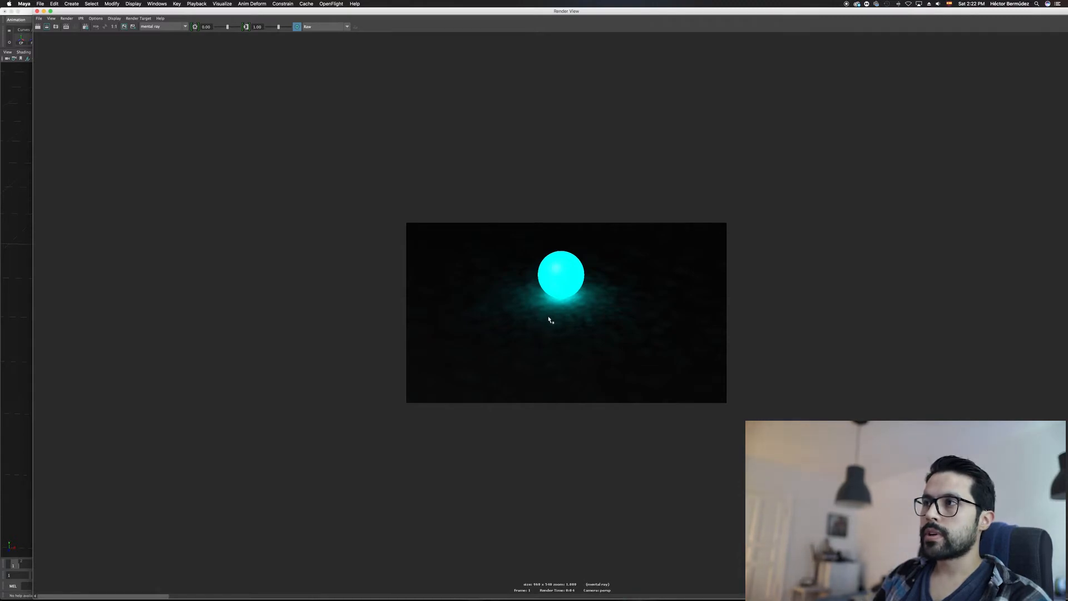
Step: Bring up the mental ray quality settings in Render Settings and render the scene again
{"action": "left_click_drag", "start_coordinate": [566, 12], "coordinate": [518, 413]}
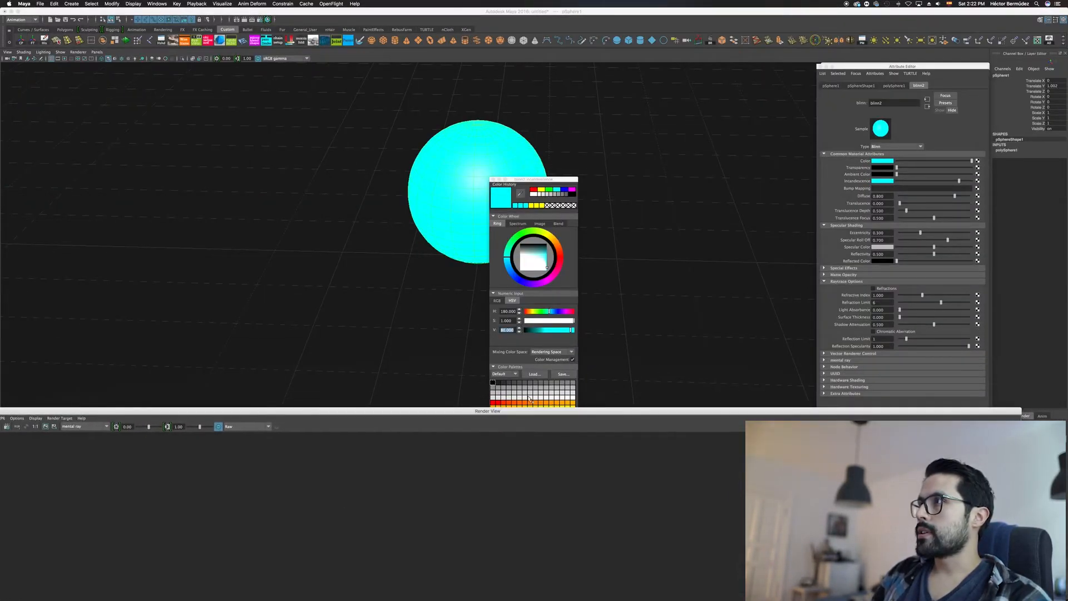
{"action": "left_click", "coordinate": [822, 66]}
{"action": "left_click", "coordinate": [869, 67]}
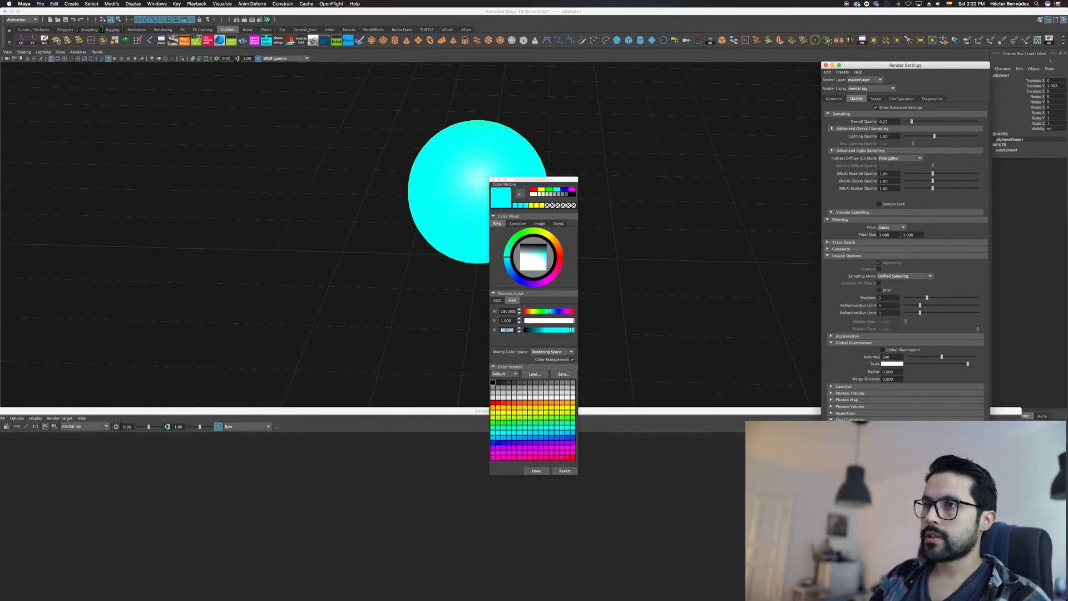
{"action": "left_click_drag", "start_coordinate": [319, 410], "coordinate": [323, 8]}
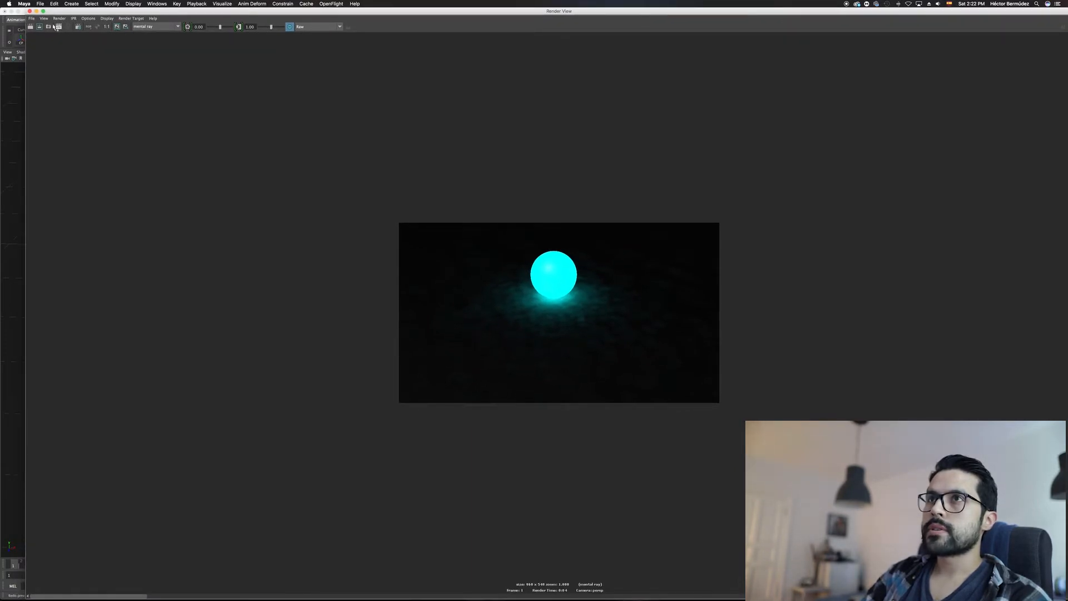
{"action": "left_click", "coordinate": [31, 27]}
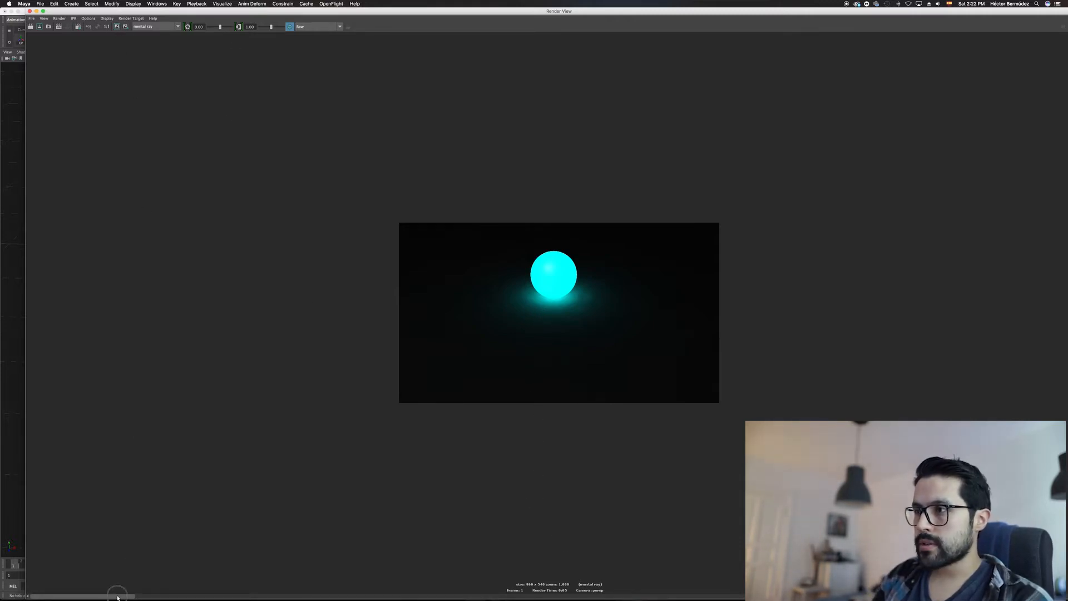
Step: Flip between the kept renders to compare the smoothness of the glow on the plane
{"action": "left_click", "coordinate": [179, 597]}
{"action": "left_click", "coordinate": [284, 598]}
{"action": "left_click", "coordinate": [222, 597]}
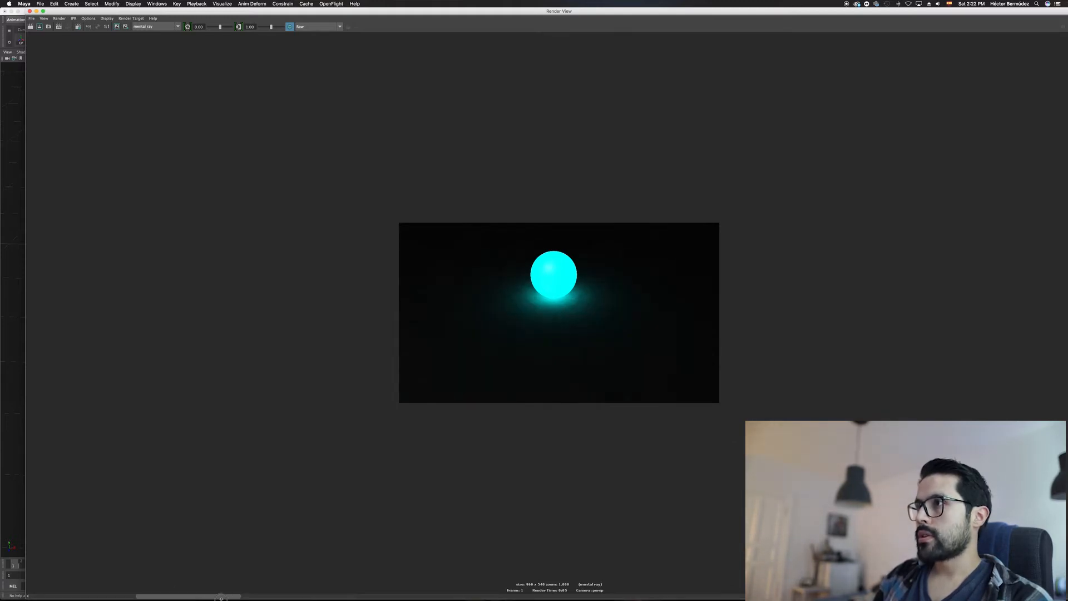
{"action": "left_click", "coordinate": [248, 598]}
{"action": "left_click", "coordinate": [240, 597]}
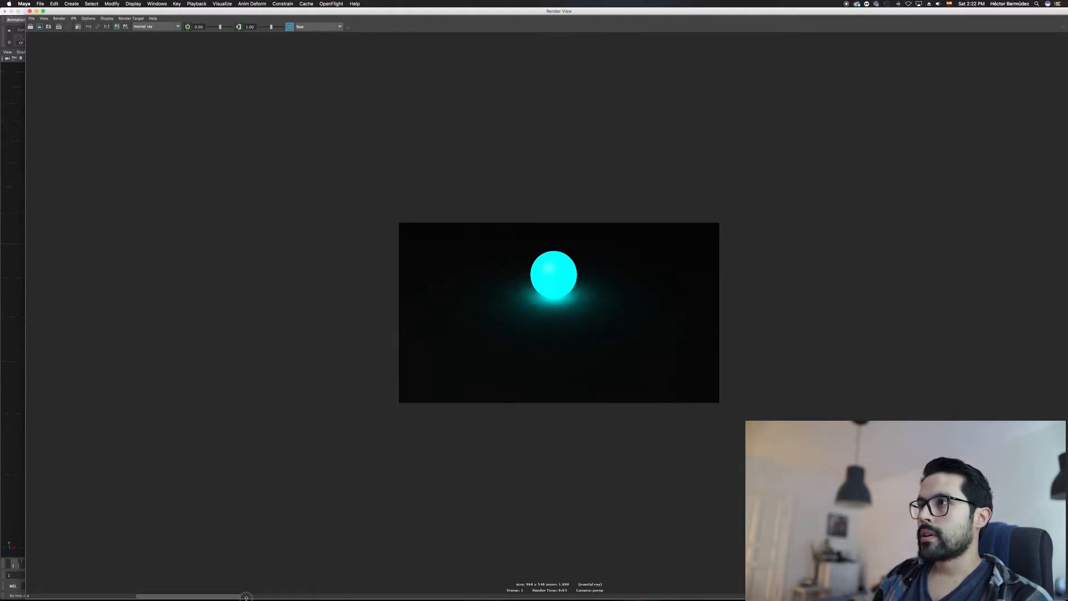
{"action": "left_click_drag", "start_coordinate": [274, 597], "coordinate": [259, 600]}
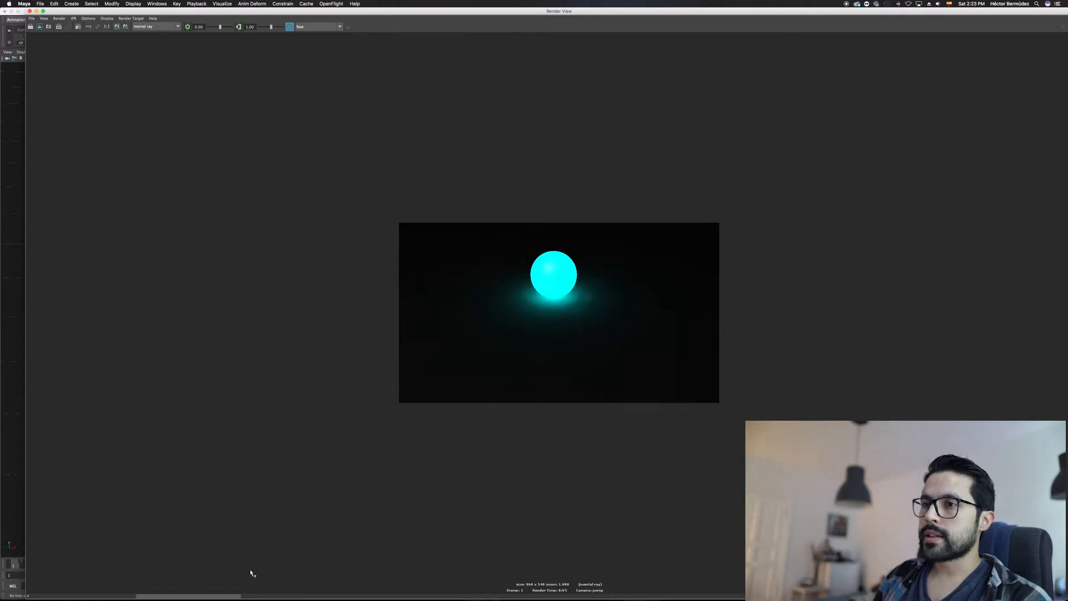
{"action": "left_click", "coordinate": [227, 596]}
{"action": "left_click_drag", "start_coordinate": [227, 597], "coordinate": [264, 591]}
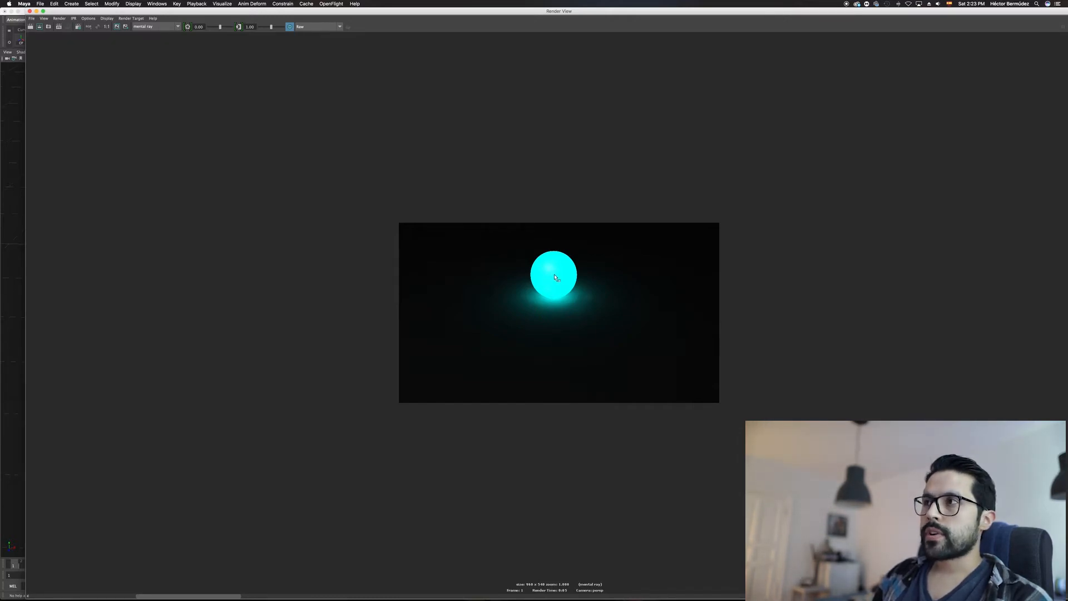
Step: Turn off Primary Visibility in the render stats of the sphere's shape node
{"action": "left_click_drag", "start_coordinate": [431, 14], "coordinate": [484, 444]}
{"action": "left_click", "coordinate": [493, 180]}
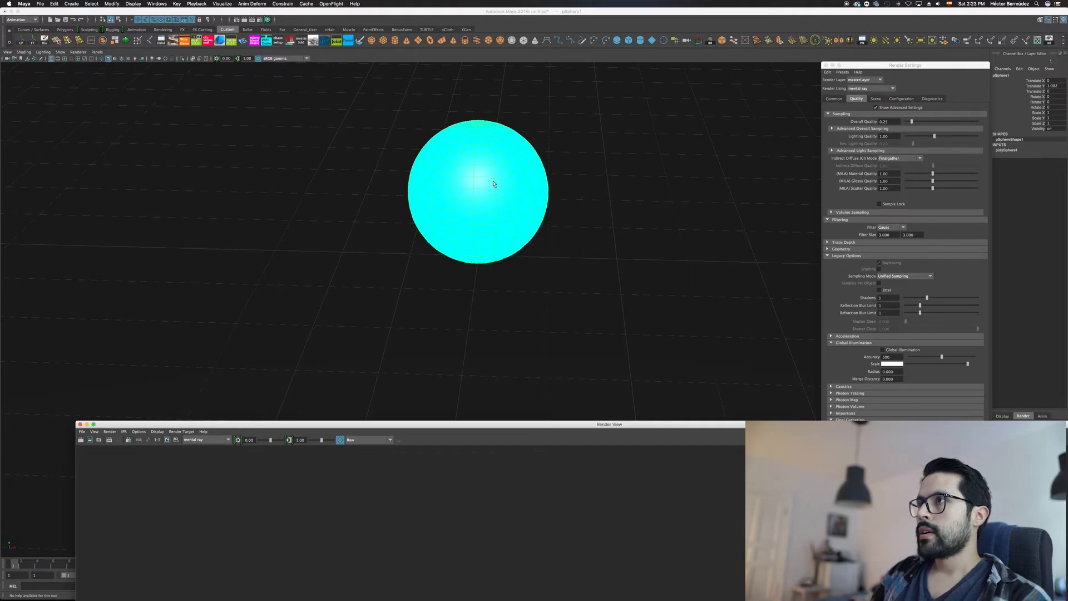
{"action": "key", "text": "ctrl+a"}
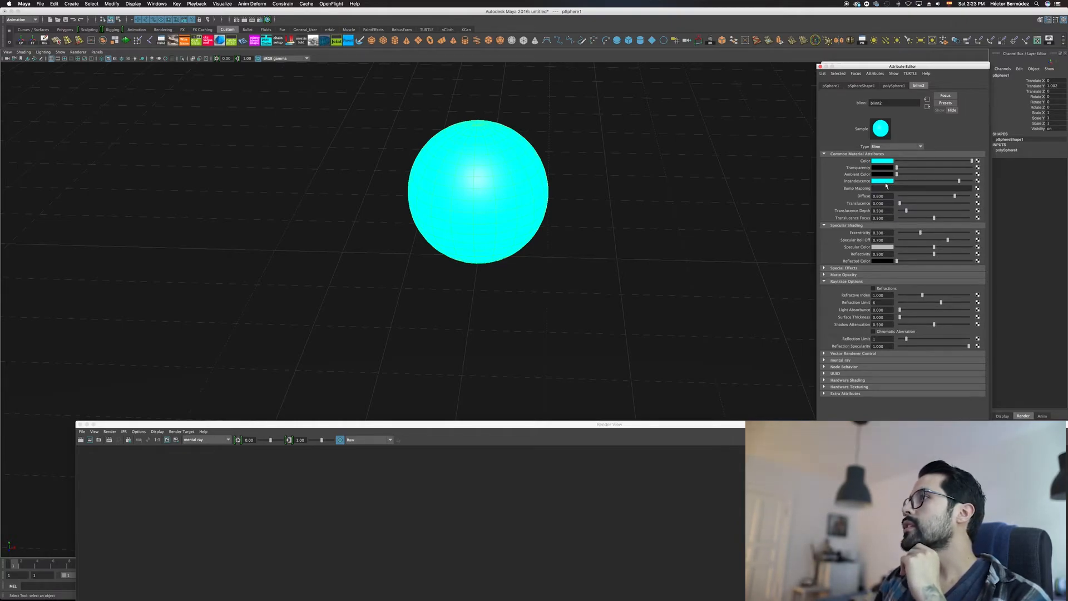
{"action": "left_click", "coordinate": [443, 187]}
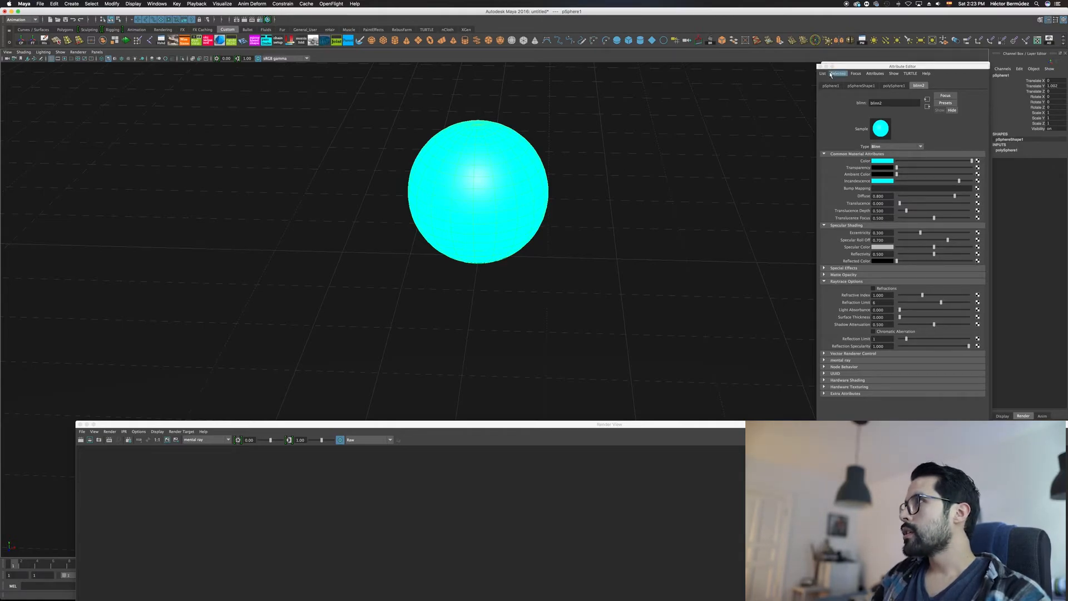
{"action": "left_click", "coordinate": [835, 361]}
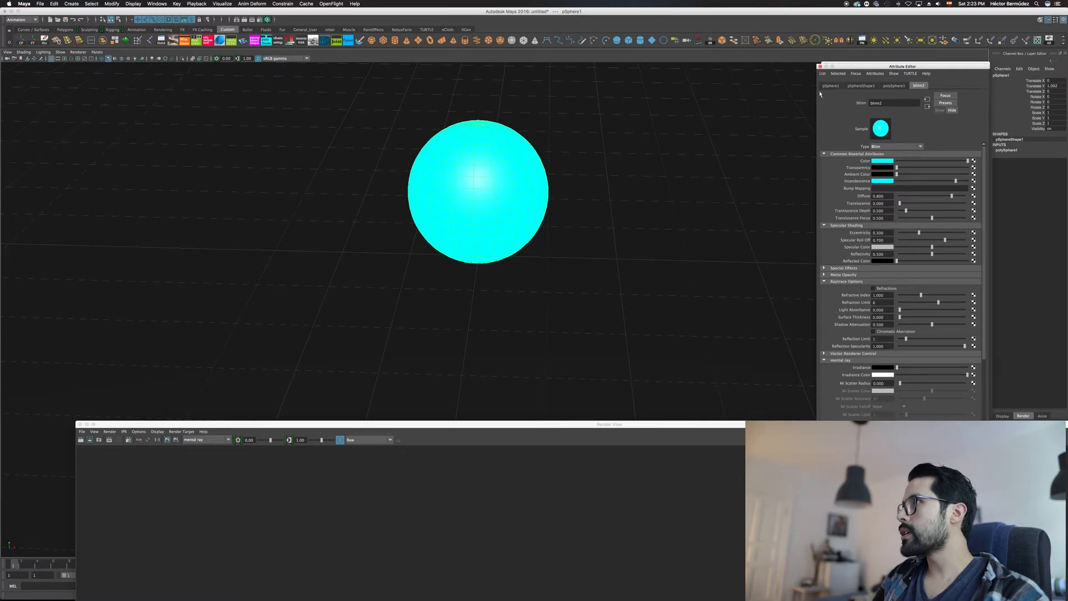
{"action": "left_click", "coordinate": [862, 86]}
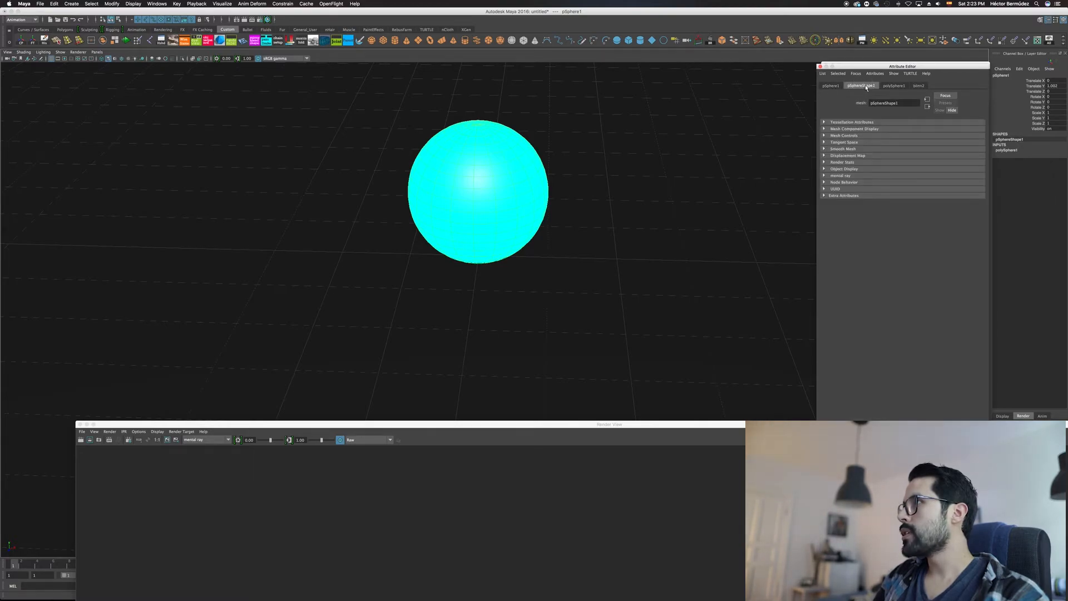
{"action": "left_click", "coordinate": [837, 163]}
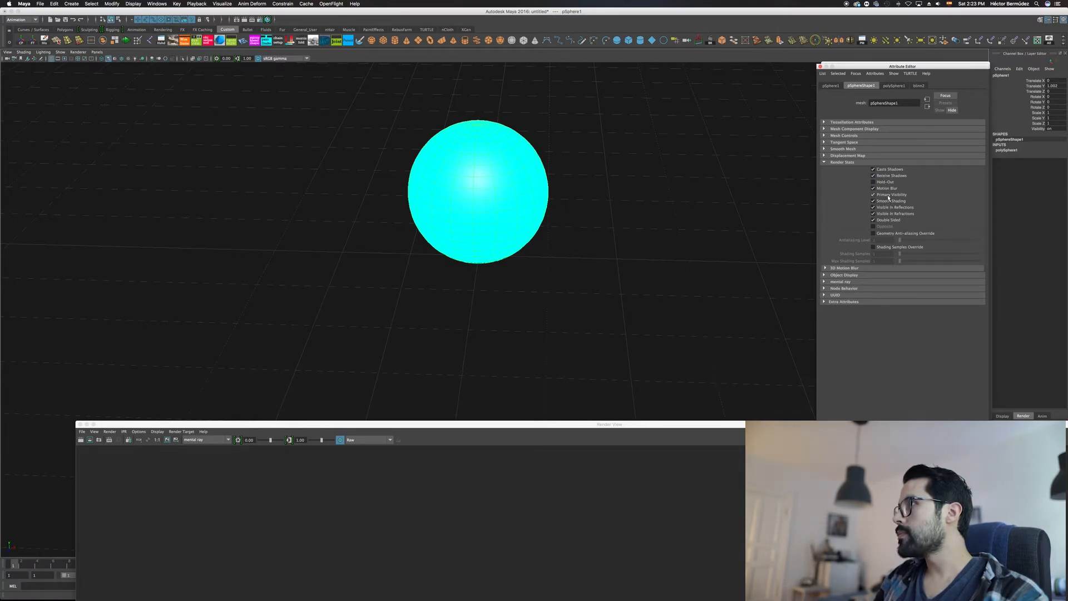
Step: Render the scene without the visible sphere to check the light cast on the plane
{"action": "left_click_drag", "start_coordinate": [280, 424], "coordinate": [275, 109]}
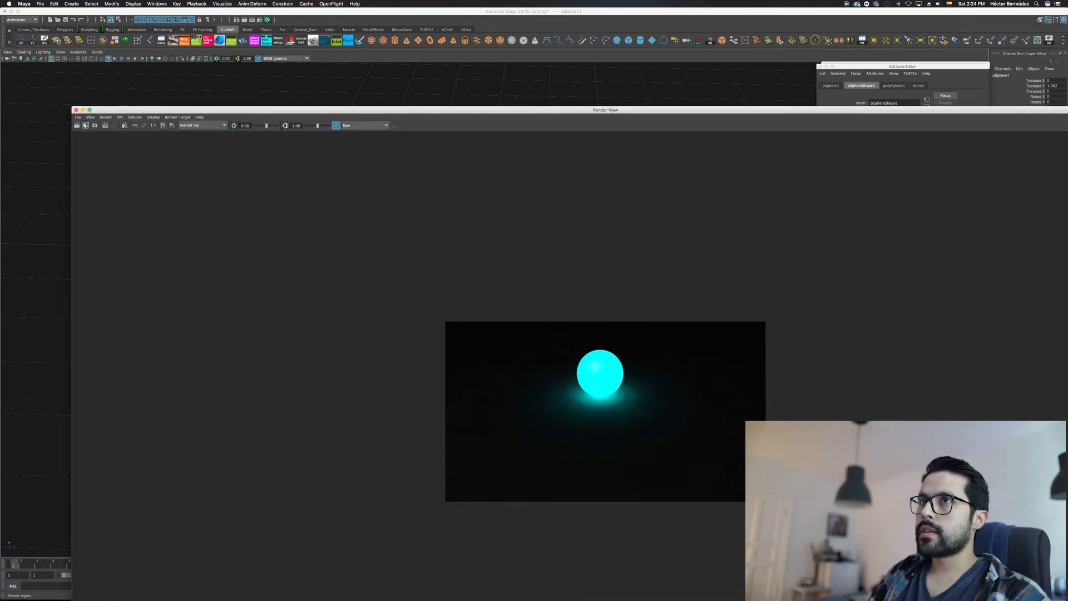
{"action": "left_click", "coordinate": [105, 117]}
{"action": "left_click", "coordinate": [122, 126]}
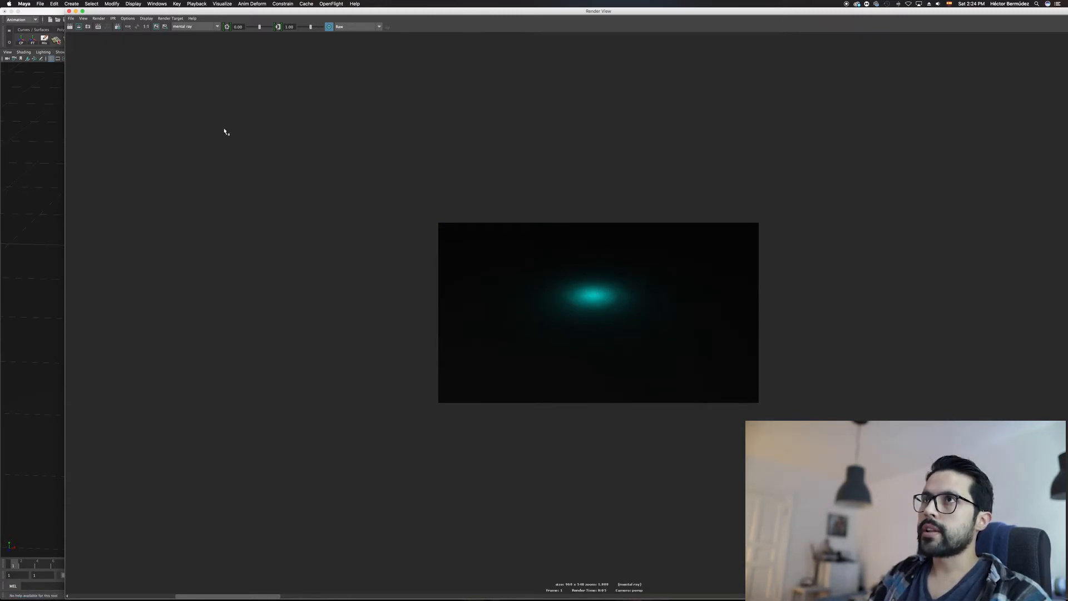
Step: Open the Attribute Spread Sheet for the sphere and set Primary Visibility to 0 among its render attributes
{"action": "left_click_drag", "start_coordinate": [297, 11], "coordinate": [368, 507]}
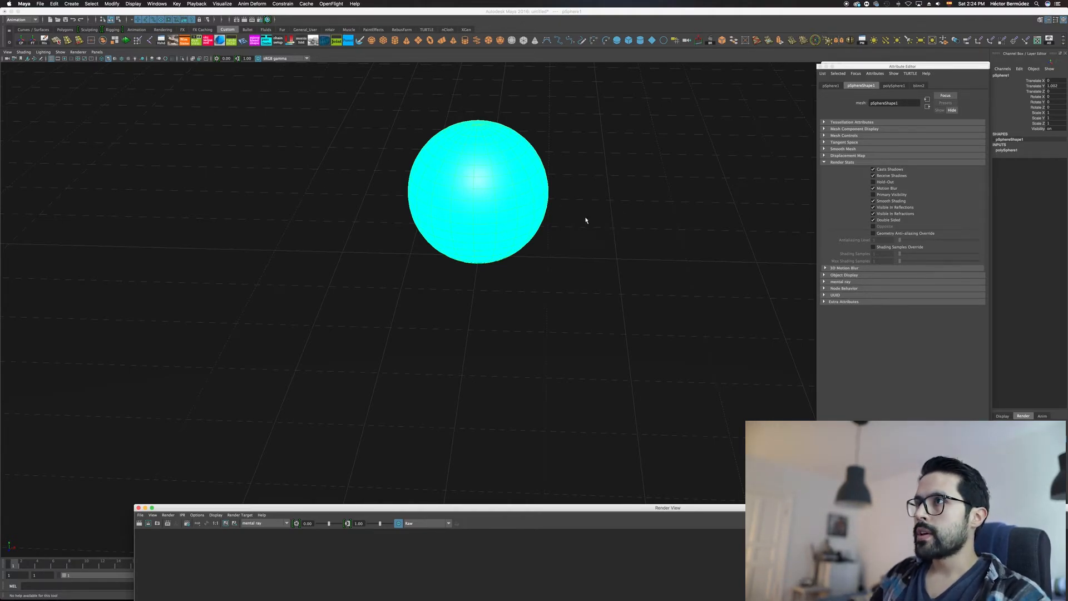
{"action": "key", "text": "space"}
{"action": "left_click", "coordinate": [521, 157]}
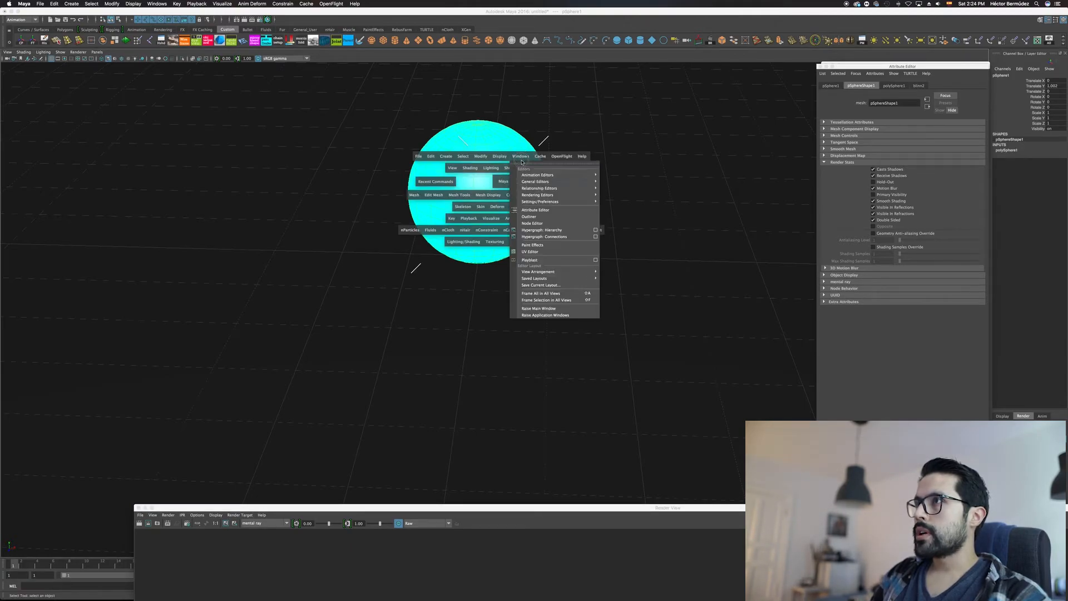
{"action": "mouse_move", "coordinate": [529, 189]}
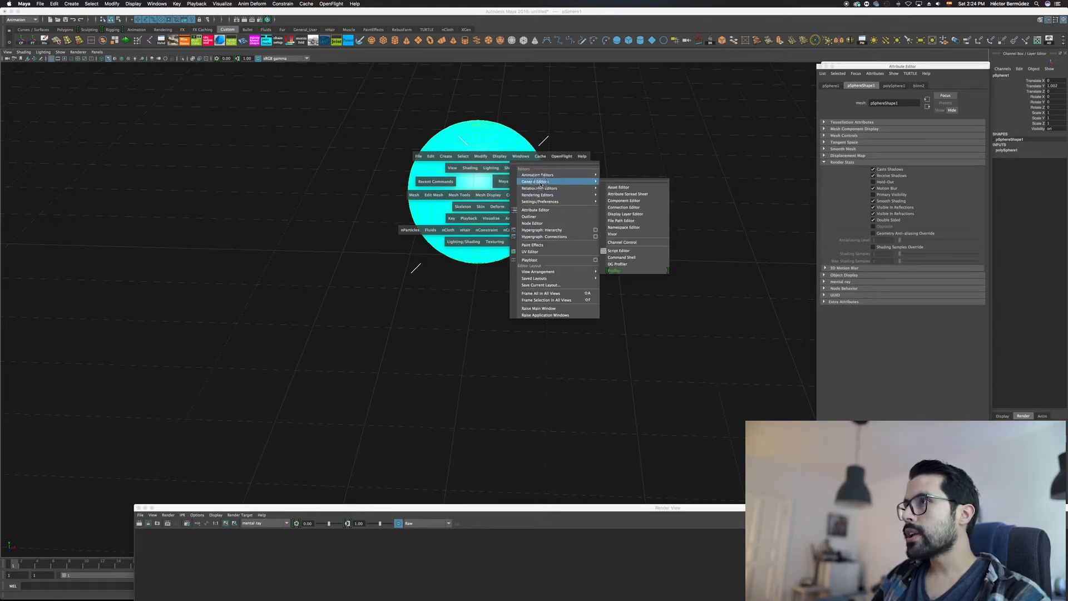
{"action": "left_click", "coordinate": [625, 194]}
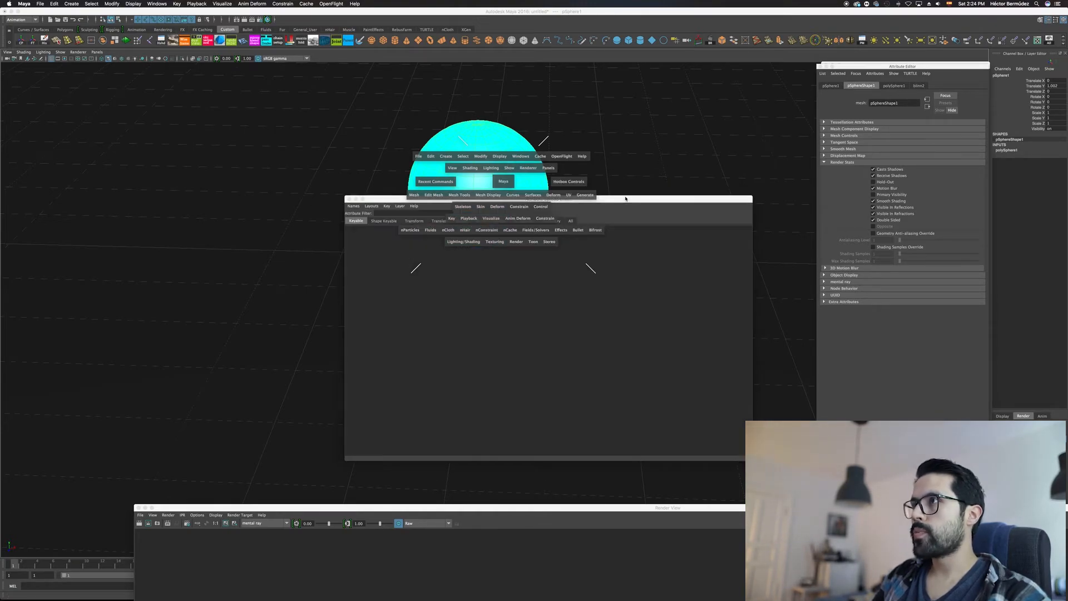
{"action": "left_click_drag", "start_coordinate": [520, 202], "coordinate": [478, 270]}
{"action": "left_click", "coordinate": [497, 204]}
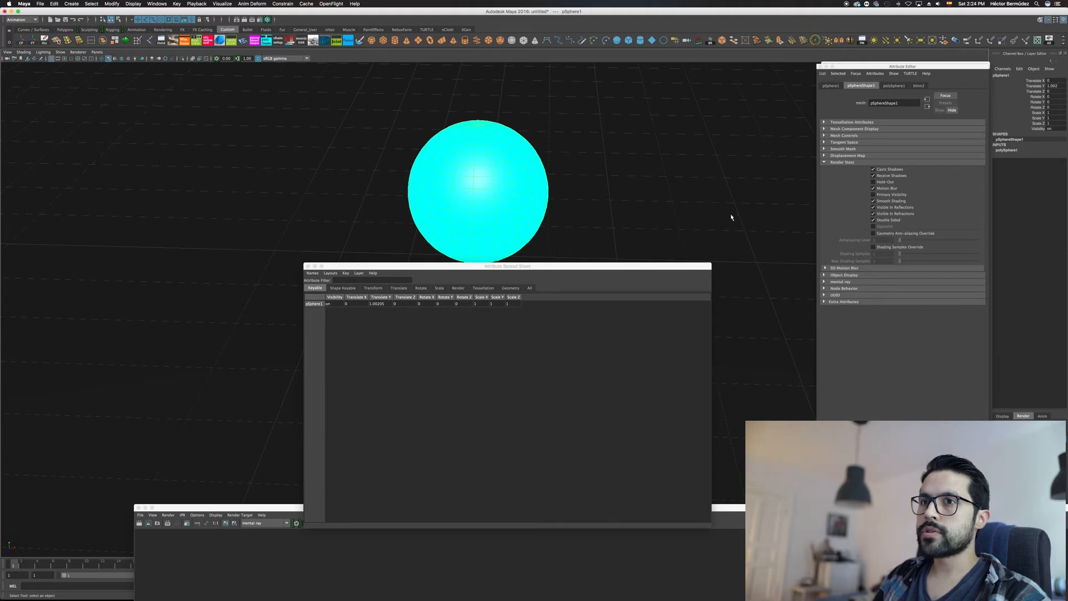
{"action": "left_click", "coordinate": [457, 289]}
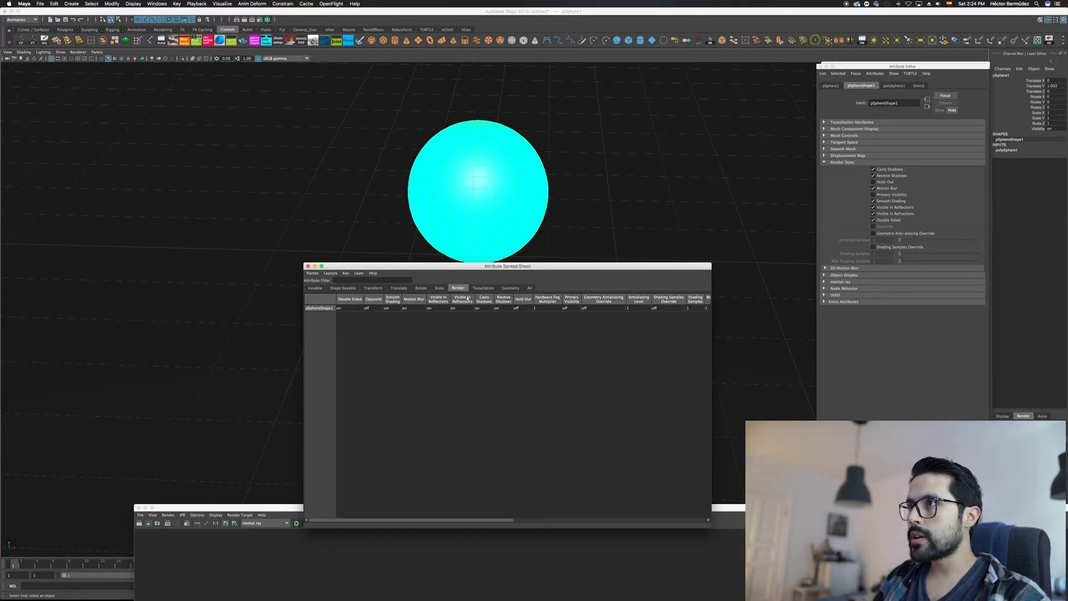
{"action": "left_click", "coordinate": [575, 301]}
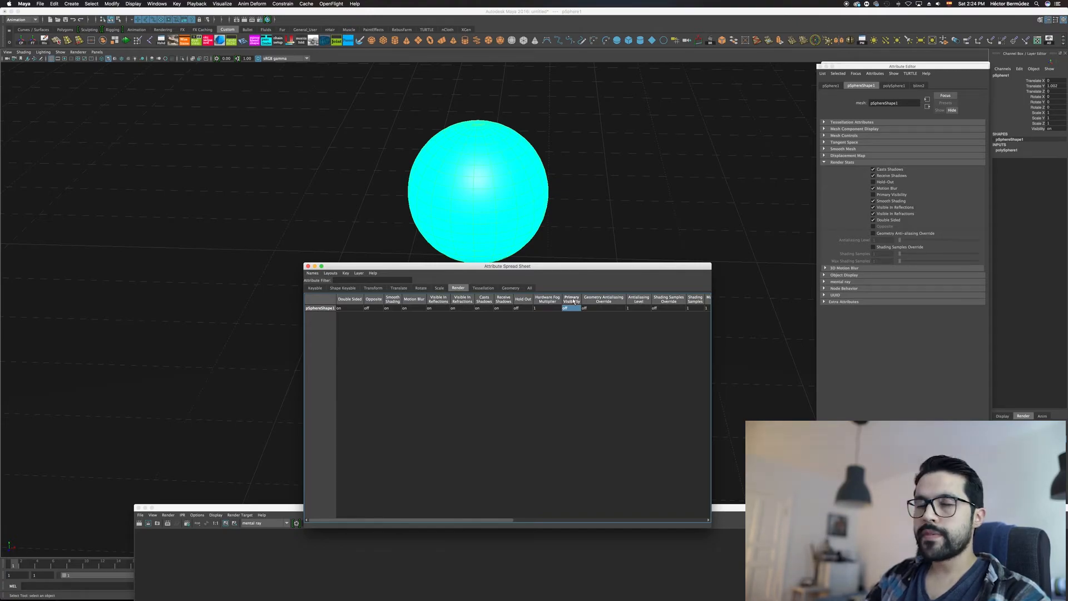
{"action": "type", "text": "0"}
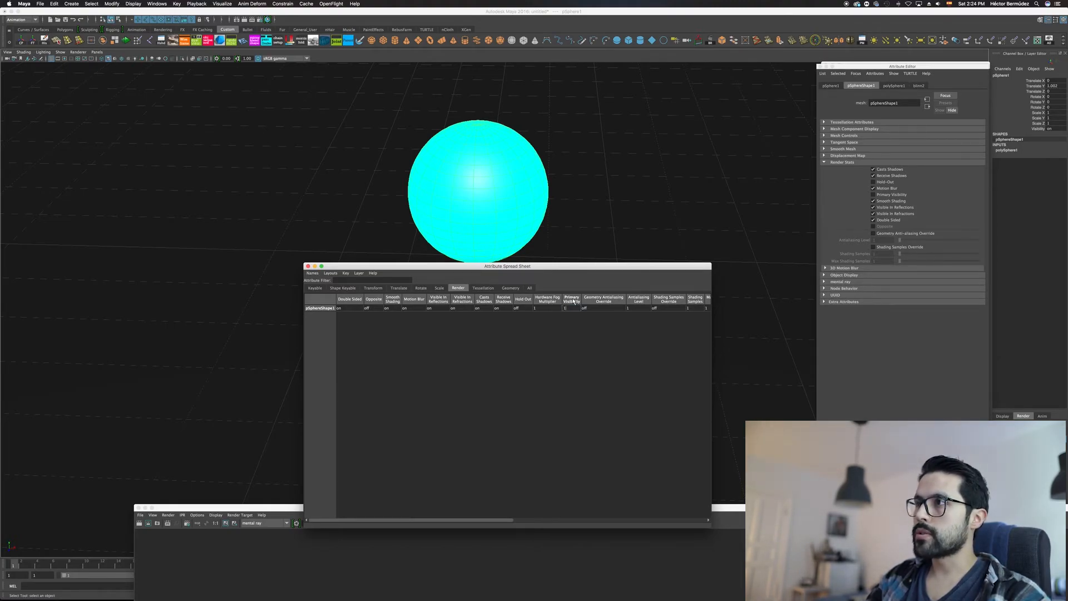
{"action": "key", "text": "Return"}
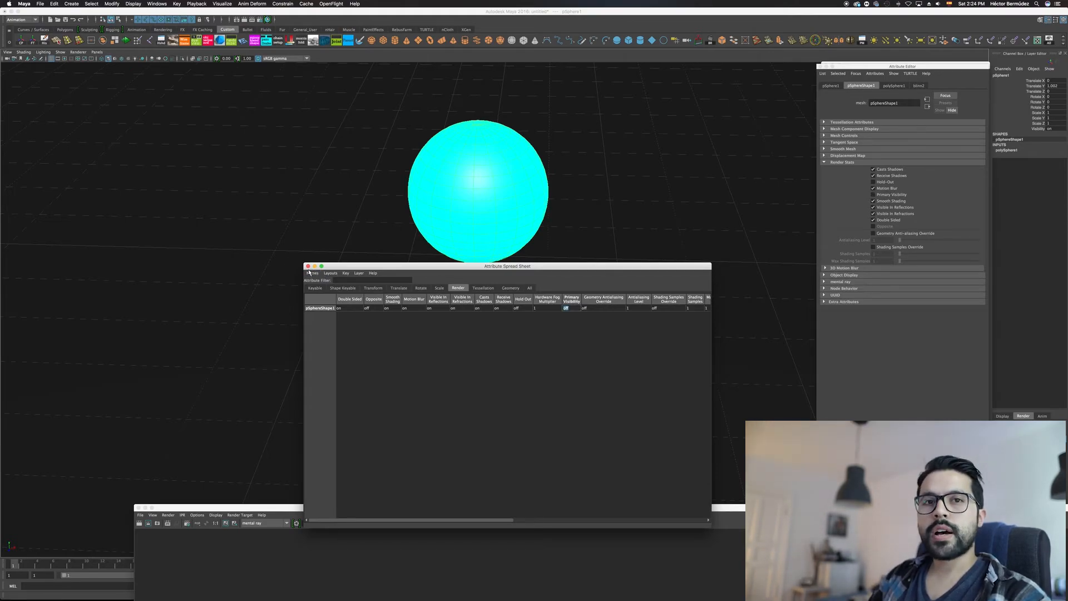
Step: Close the Attribute Spread Sheet and bring up the Render View to examine the light cast by the hidden sphere
{"action": "left_click", "coordinate": [308, 267]}
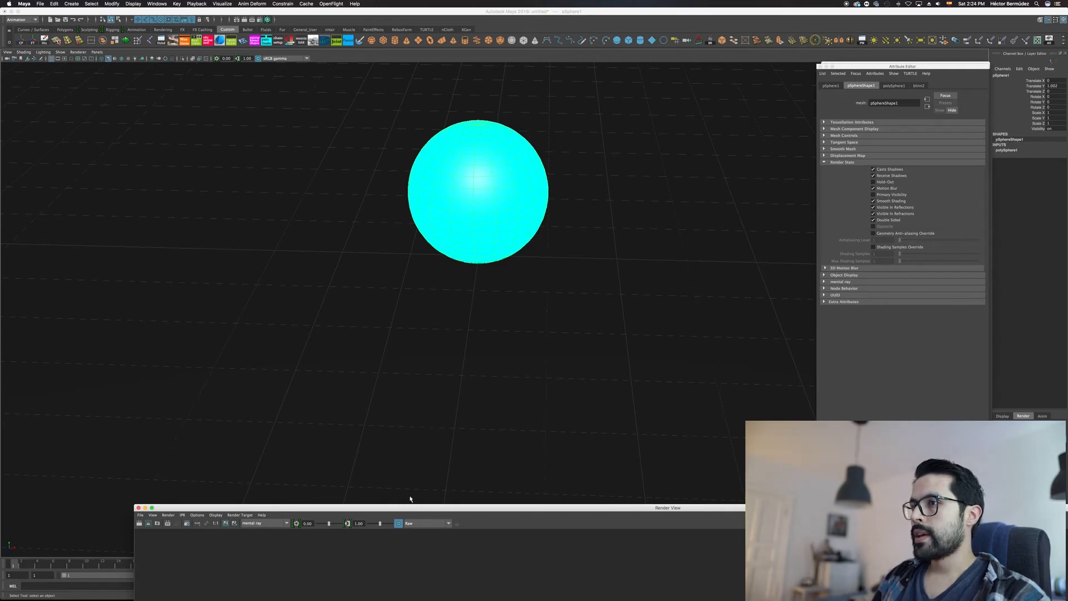
{"action": "left_click_drag", "start_coordinate": [410, 507], "coordinate": [323, 82]}
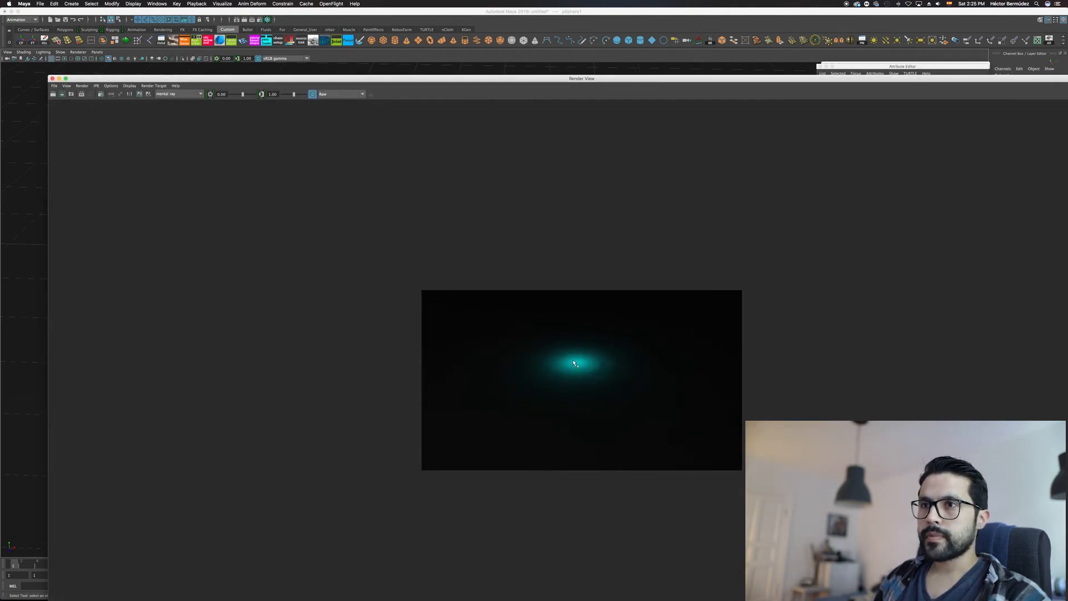
{"action": "left_click_drag", "start_coordinate": [402, 81], "coordinate": [424, 325]}
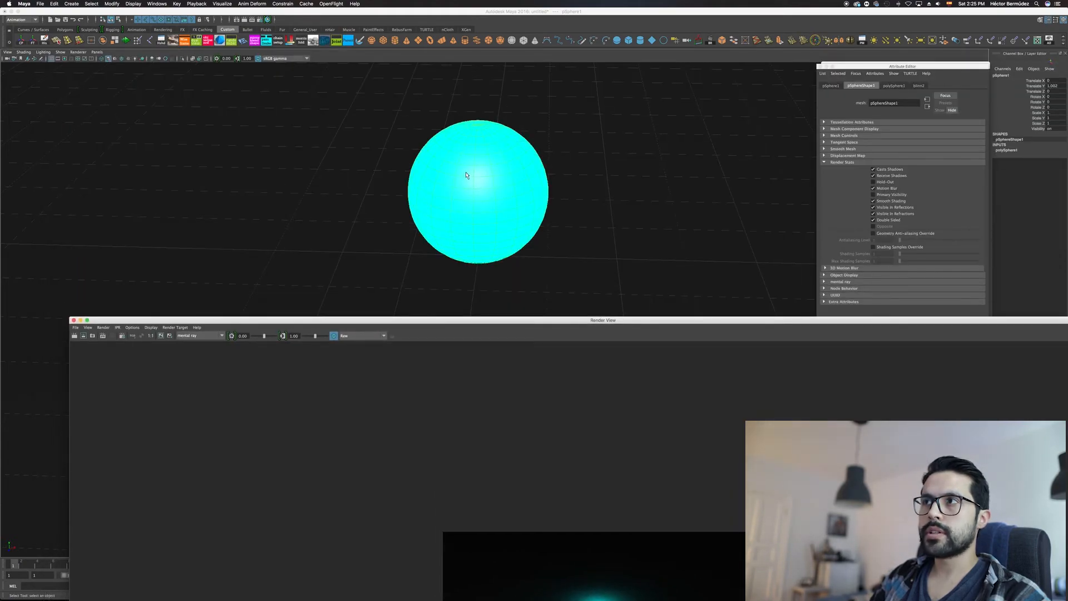
{"action": "double_click", "coordinate": [454, 325]}
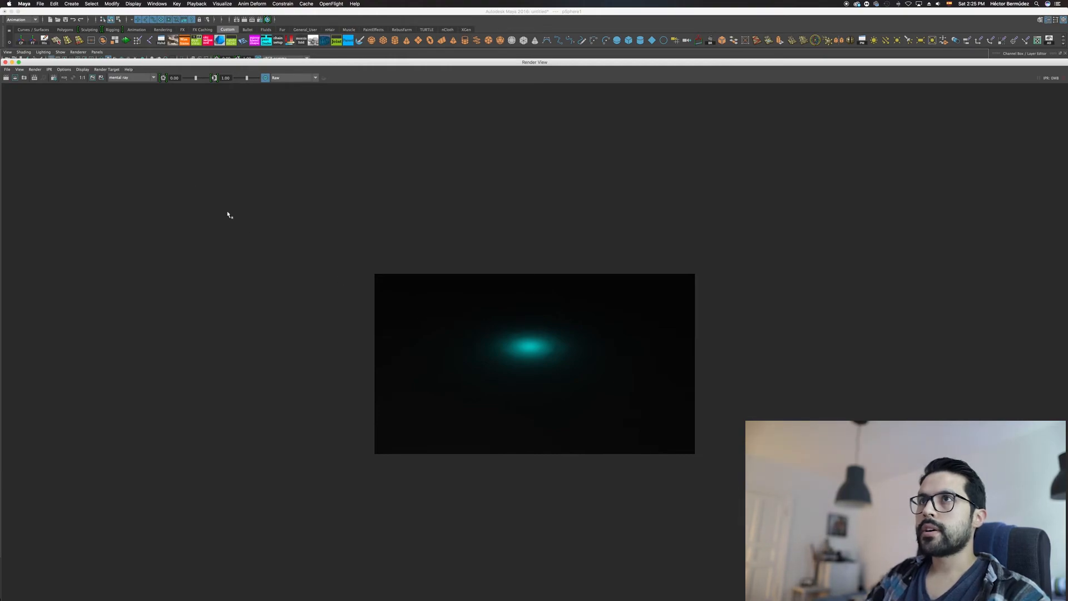
{"action": "double_click", "coordinate": [114, 62]}
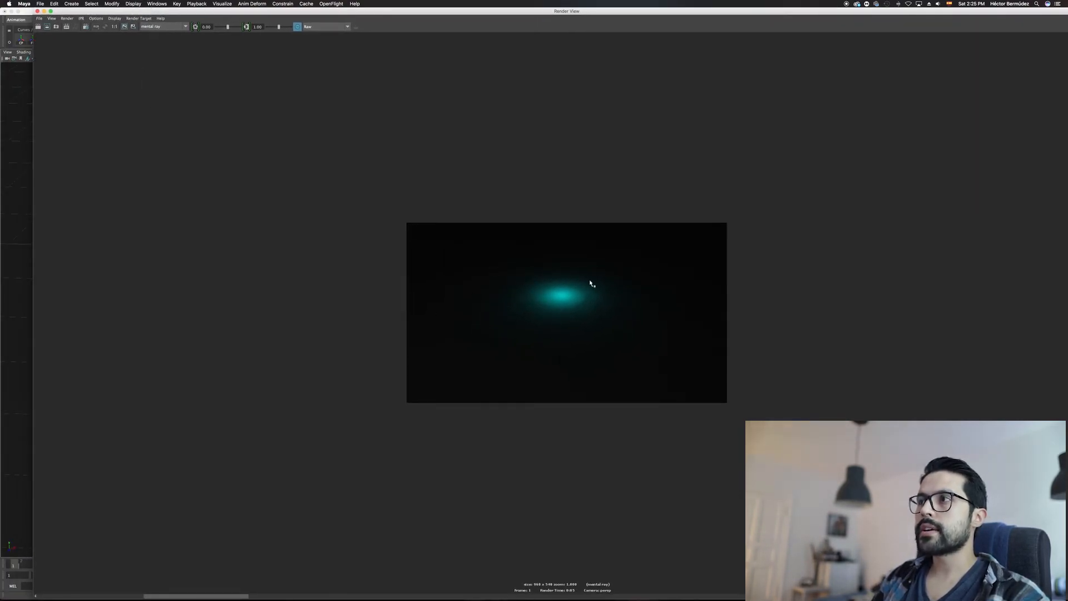
Step: Switch to the Nuke comps Comp_sh_02 and Comp_sh_01 to look at their glowing graphics, ending with Comp_sh_01's node graph showing
{"action": "key", "text": "super+Tab"}
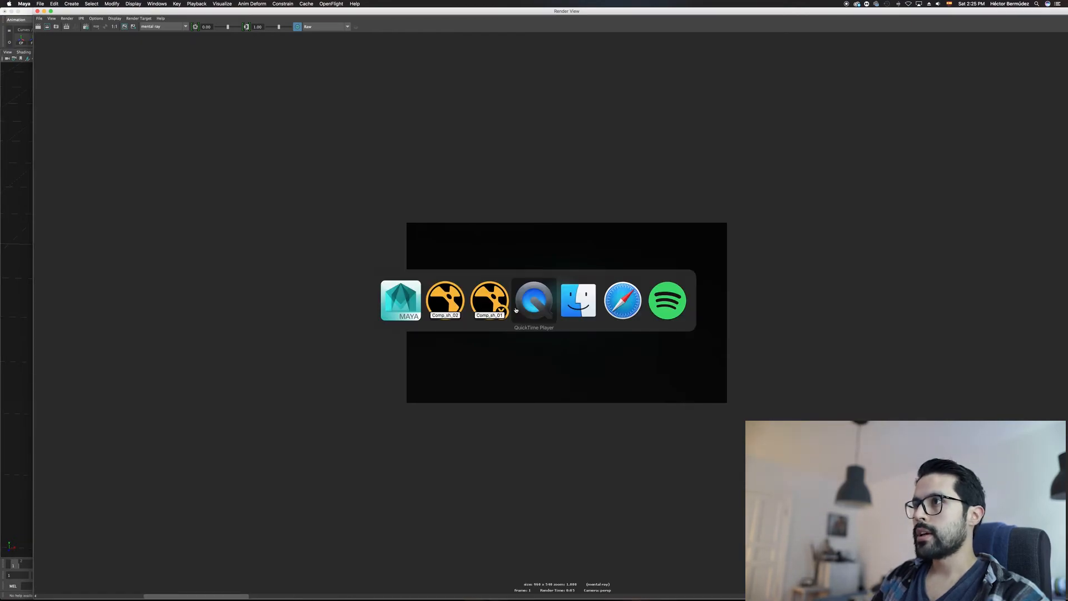
{"action": "left_click", "coordinate": [456, 312]}
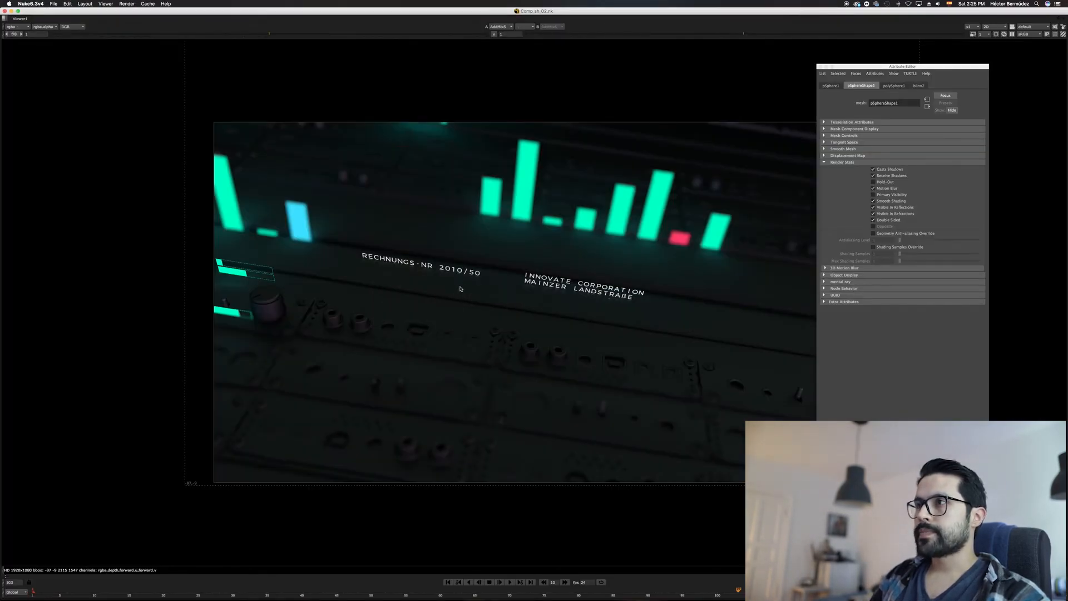
{"action": "key", "text": "super+Tab"}
{"action": "left_click", "coordinate": [506, 296]}
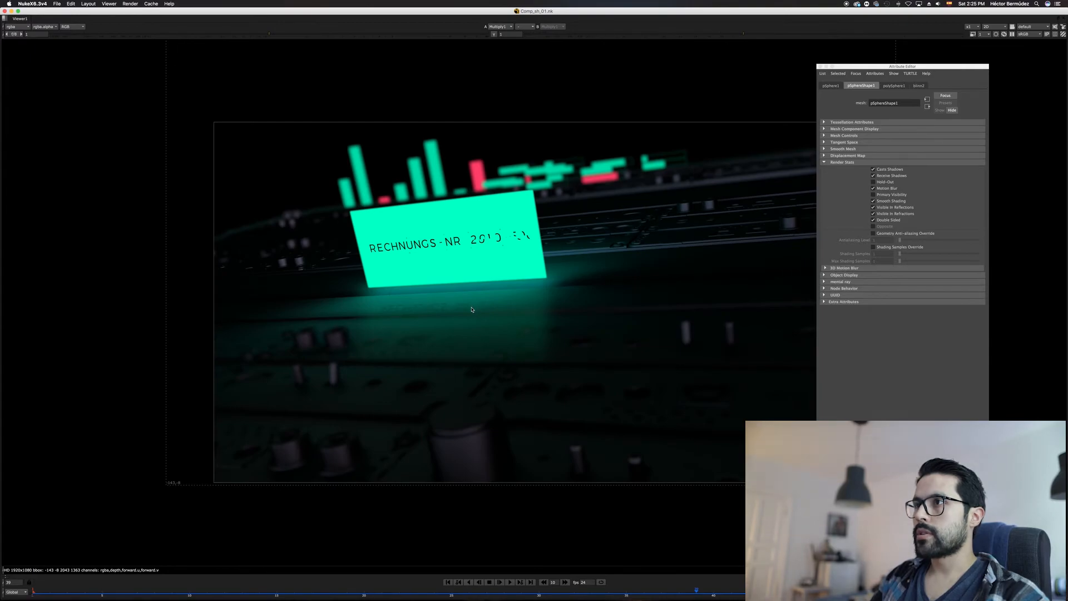
{"action": "scroll", "coordinate": [436, 344], "scroll_direction": "up", "scroll_amount": 8}
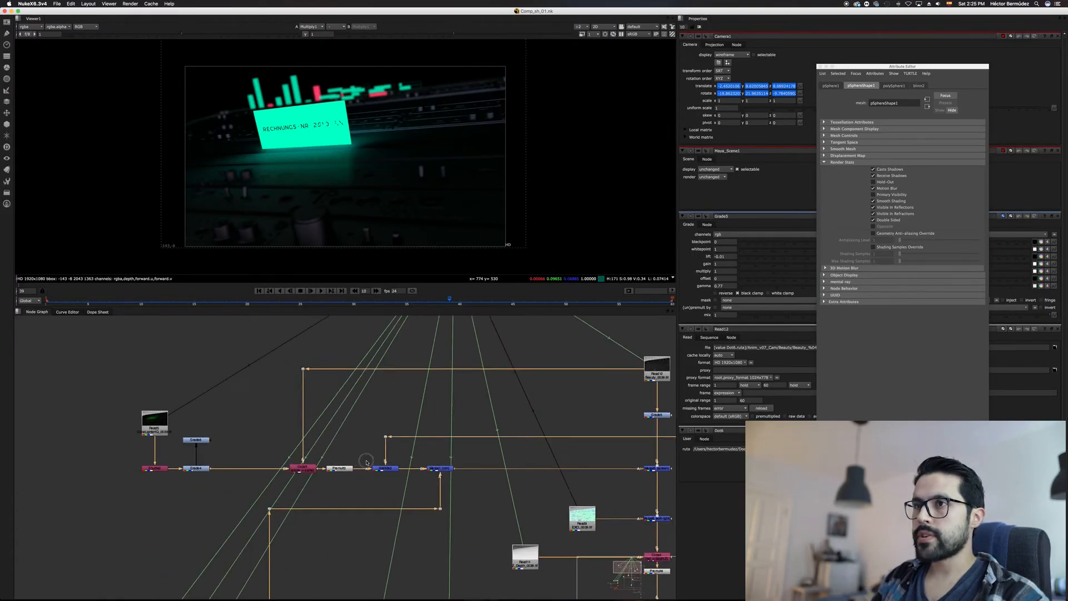
Step: Show the Read5 glow lights render in the viewer and check its alpha channel
{"action": "left_click", "coordinate": [117, 423]}
{"action": "key", "text": "1"}
{"action": "key", "text": "a"}
{"action": "key", "text": "a"}
{"action": "scroll", "coordinate": [322, 149], "scroll_direction": "up", "scroll_amount": 3}
{"action": "scroll", "coordinate": [345, 146], "scroll_direction": "down", "scroll_amount": 2}
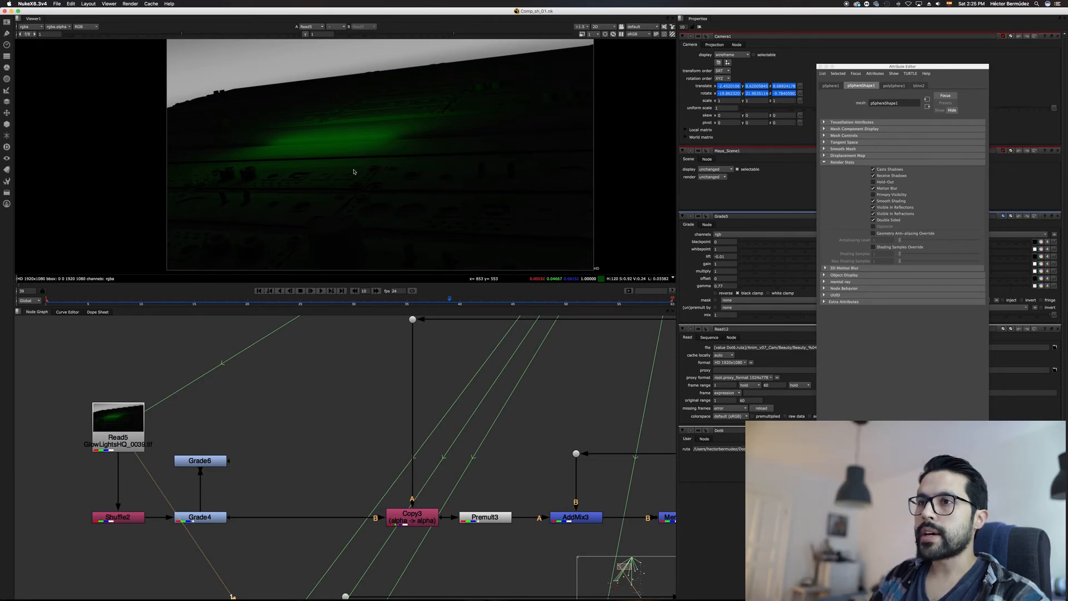
Step: View the glow pass after Grade4 and after Premult3
{"action": "left_click", "coordinate": [214, 522]}
{"action": "key", "text": "1"}
{"action": "middle_click_drag", "start_coordinate": [213, 522], "coordinate": [164, 493]}
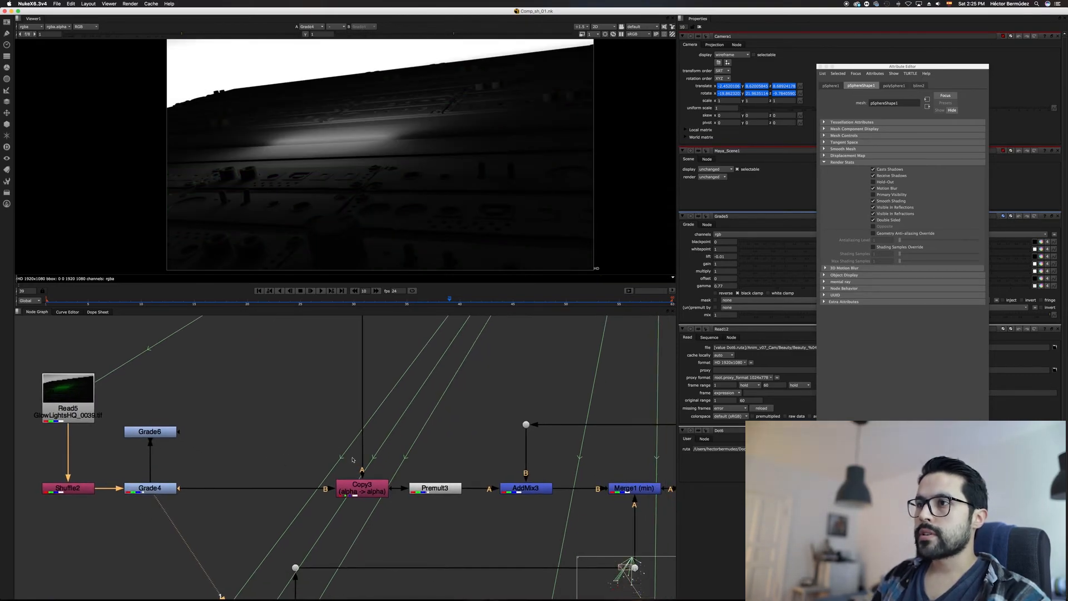
{"action": "left_click", "coordinate": [446, 486]}
{"action": "key", "text": "1"}
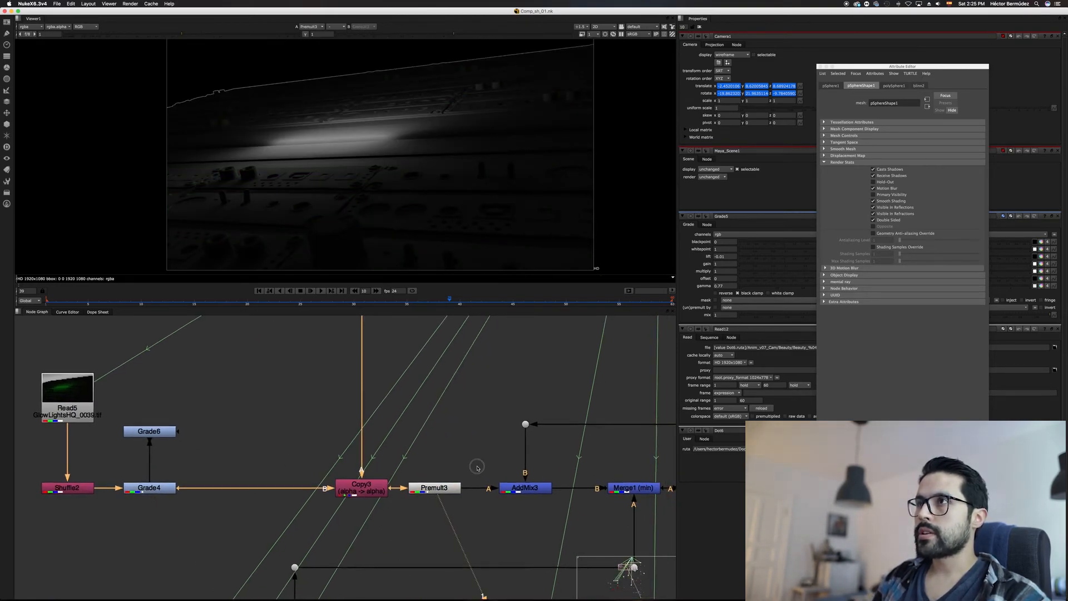
Step: View the glow branch after AddMix3 and after Merge1 (min)
{"action": "middle_click_drag", "start_coordinate": [477, 467], "coordinate": [356, 439]}
{"action": "left_click", "coordinate": [406, 461]}
{"action": "key", "text": "1"}
{"action": "left_click", "coordinate": [516, 459]}
{"action": "key", "text": "1"}
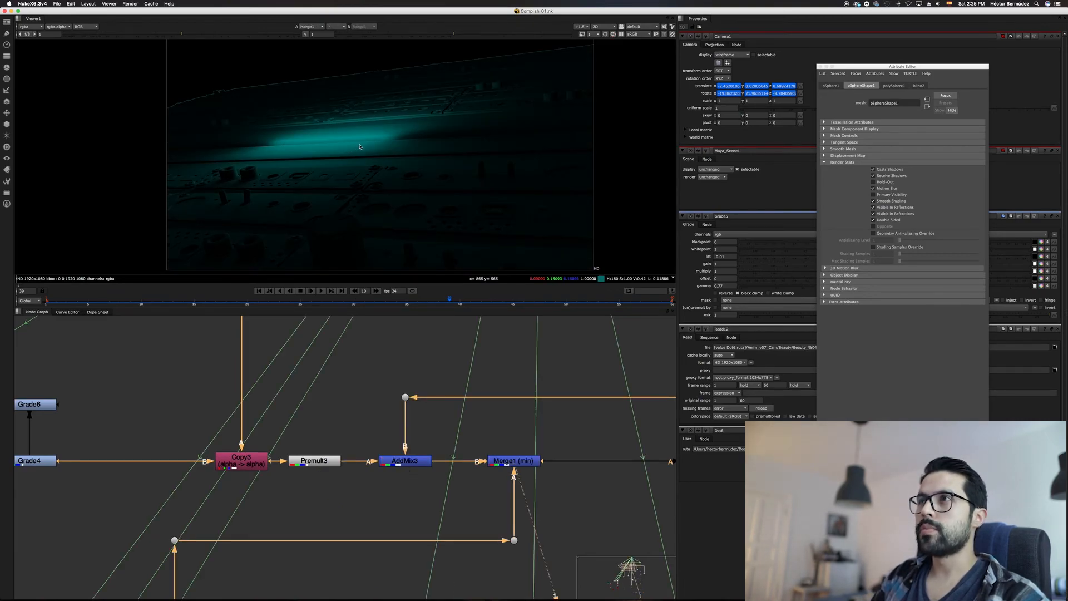
Step: Check the source feeding the Merge1 (min) node against the merged glow result
{"action": "middle_click_drag", "start_coordinate": [112, 380], "coordinate": [113, 340]}
{"action": "left_click", "coordinate": [195, 417]}
{"action": "key", "text": "1"}
{"action": "left_click", "coordinate": [500, 441]}
{"action": "key", "text": "1"}
{"action": "left_click", "coordinate": [479, 405]}
Step: Follow the glow branch to the Merge5 (screen) node and view its result over the beauty pass
{"action": "middle_click_drag", "start_coordinate": [493, 410], "coordinate": [244, 376]}
{"action": "middle_click_drag", "start_coordinate": [493, 429], "coordinate": [273, 428]}
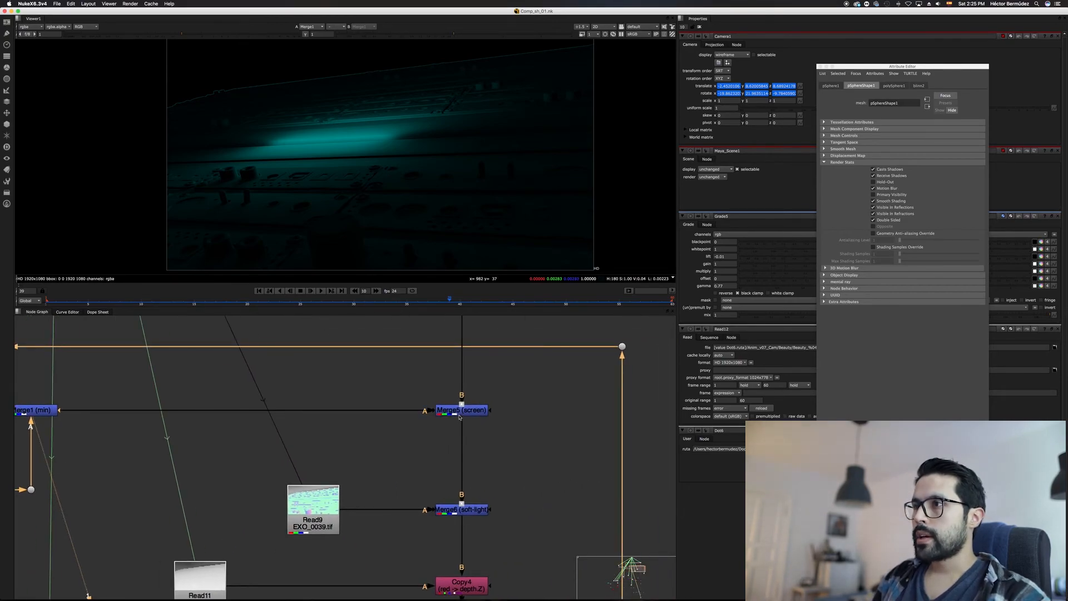
{"action": "scroll", "coordinate": [481, 415], "scroll_direction": "up", "scroll_amount": 3}
{"action": "middle_click_drag", "start_coordinate": [481, 416], "coordinate": [384, 442]}
{"action": "scroll", "coordinate": [401, 434], "scroll_direction": "up", "scroll_amount": 3}
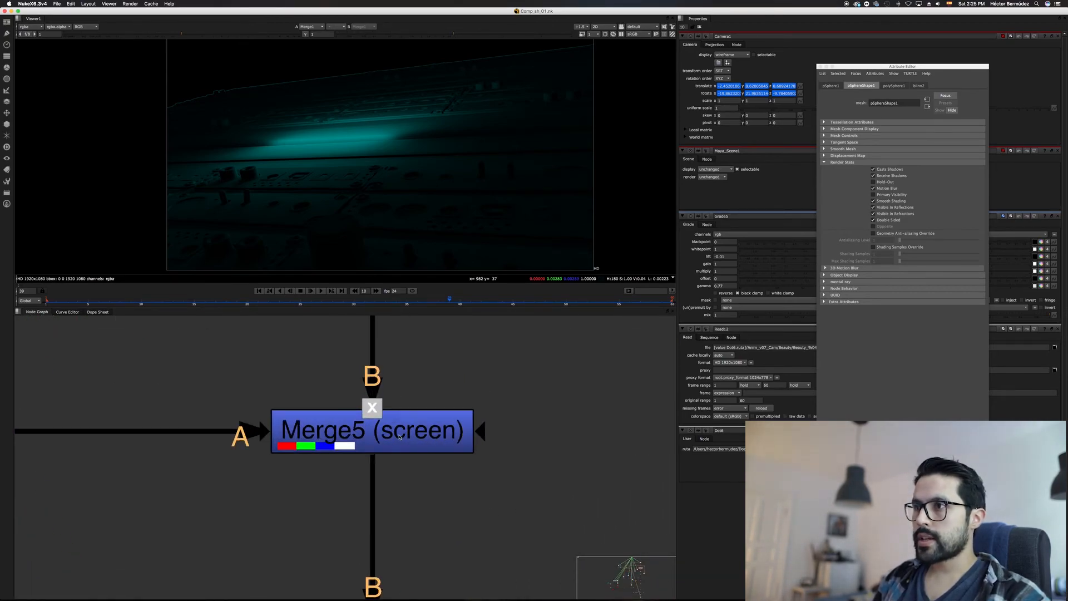
{"action": "left_click", "coordinate": [412, 435]}
{"action": "key", "text": "1"}
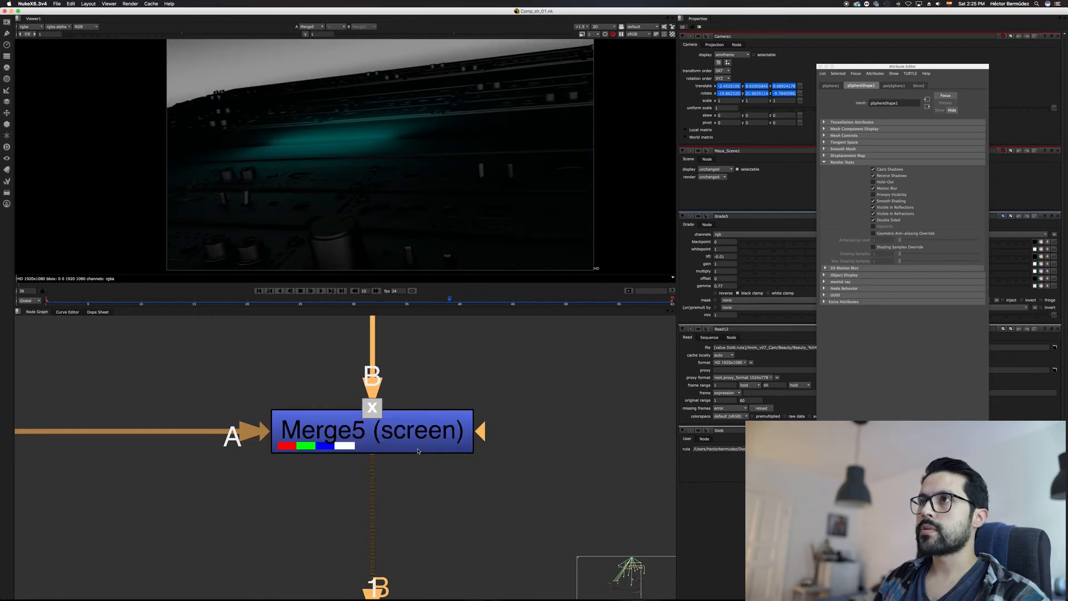
Step: View the Read12 beauty render and its Grade5 output, and compare them with the Merge5 (screen) result
{"action": "scroll", "coordinate": [431, 386], "scroll_direction": "up", "scroll_amount": 3}
{"action": "scroll", "coordinate": [429, 405], "scroll_direction": "up", "scroll_amount": 3}
{"action": "scroll", "coordinate": [421, 352], "scroll_direction": "down", "scroll_amount": 2}
{"action": "scroll", "coordinate": [421, 352], "scroll_direction": "up", "scroll_amount": 5}
{"action": "left_click", "coordinate": [397, 334]}
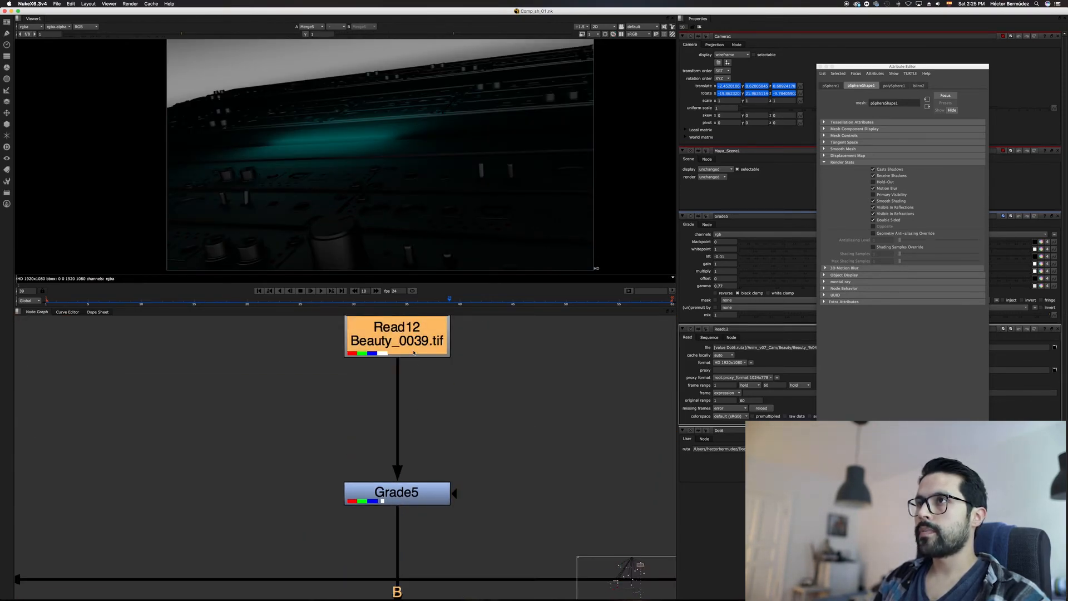
{"action": "key", "text": "1"}
{"action": "left_click", "coordinate": [420, 425]}
{"action": "left_click", "coordinate": [433, 496]}
{"action": "key", "text": "1"}
{"action": "scroll", "coordinate": [422, 466], "scroll_direction": "down", "scroll_amount": 4}
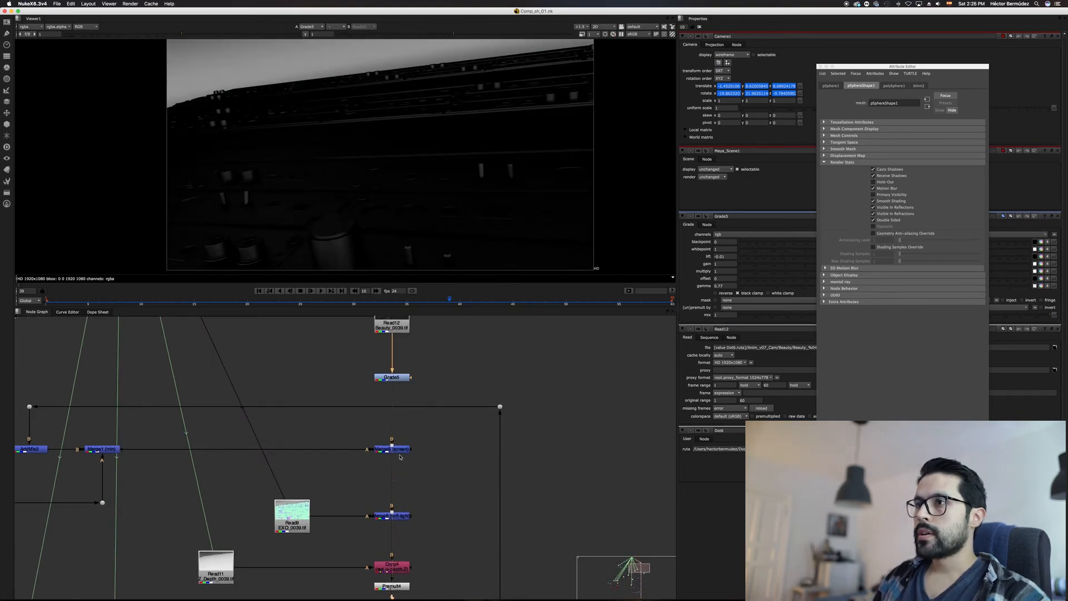
{"action": "key", "text": "1"}
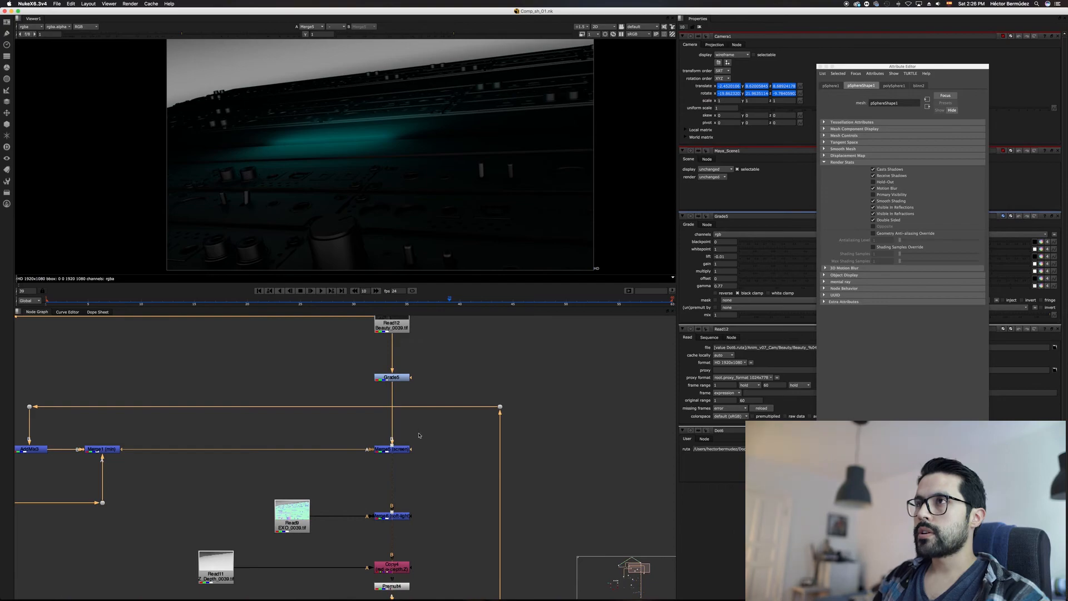
Step: Trace the comp from the glow lights branch down the main merge column and view the Multiply1 output
{"action": "scroll", "coordinate": [404, 485], "scroll_direction": "down", "scroll_amount": 3}
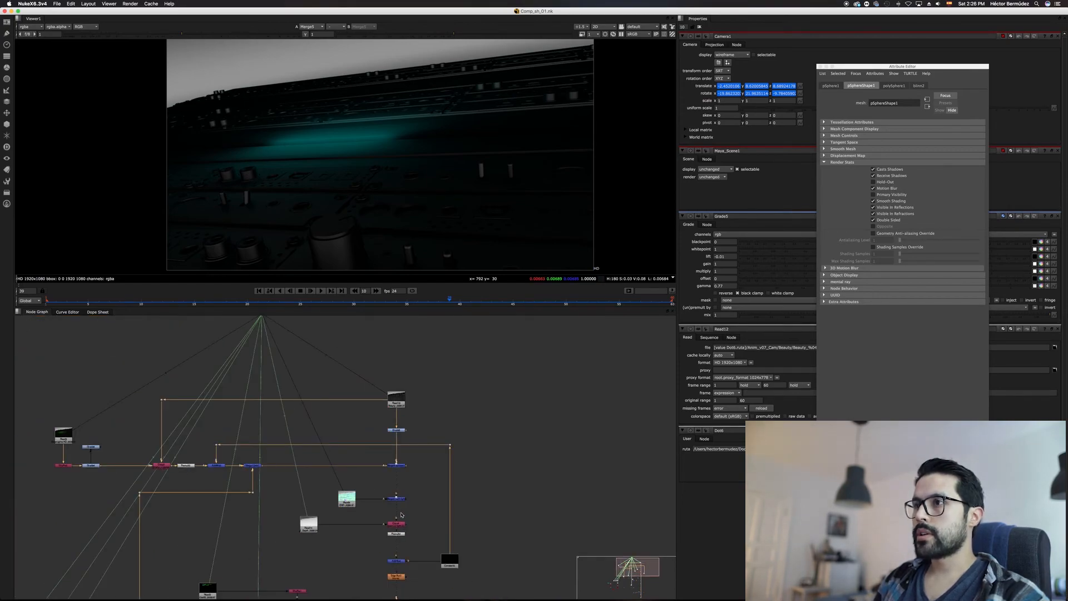
{"action": "scroll", "coordinate": [397, 418], "scroll_direction": "up", "scroll_amount": 4}
{"action": "middle_click_drag", "start_coordinate": [257, 444], "coordinate": [612, 466]}
{"action": "middle_click_drag", "start_coordinate": [125, 435], "coordinate": [450, 459]}
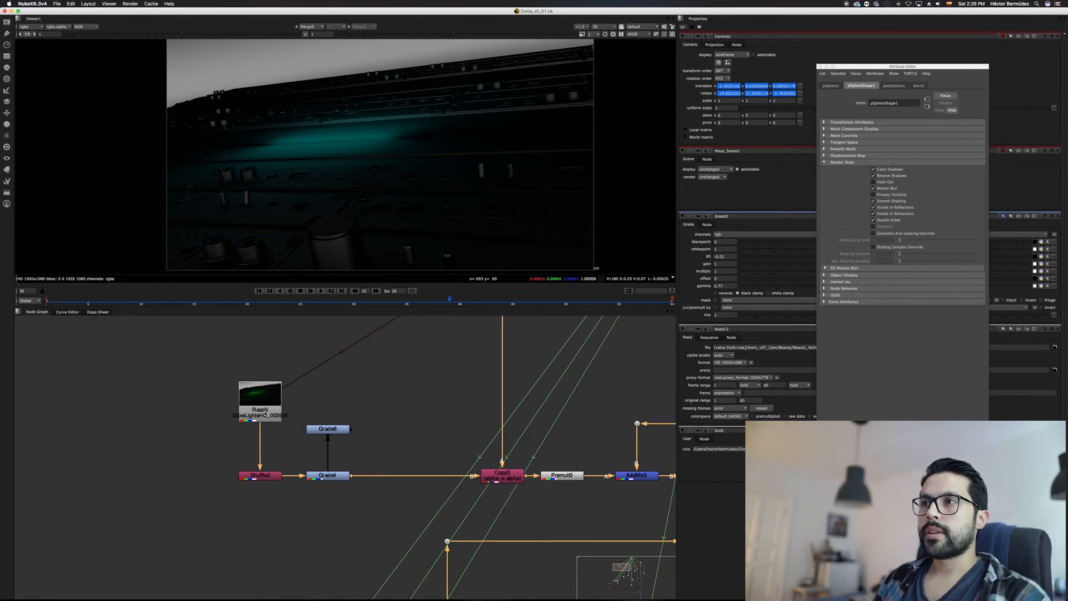
{"action": "scroll", "coordinate": [562, 453], "scroll_direction": "right", "scroll_amount": 10}
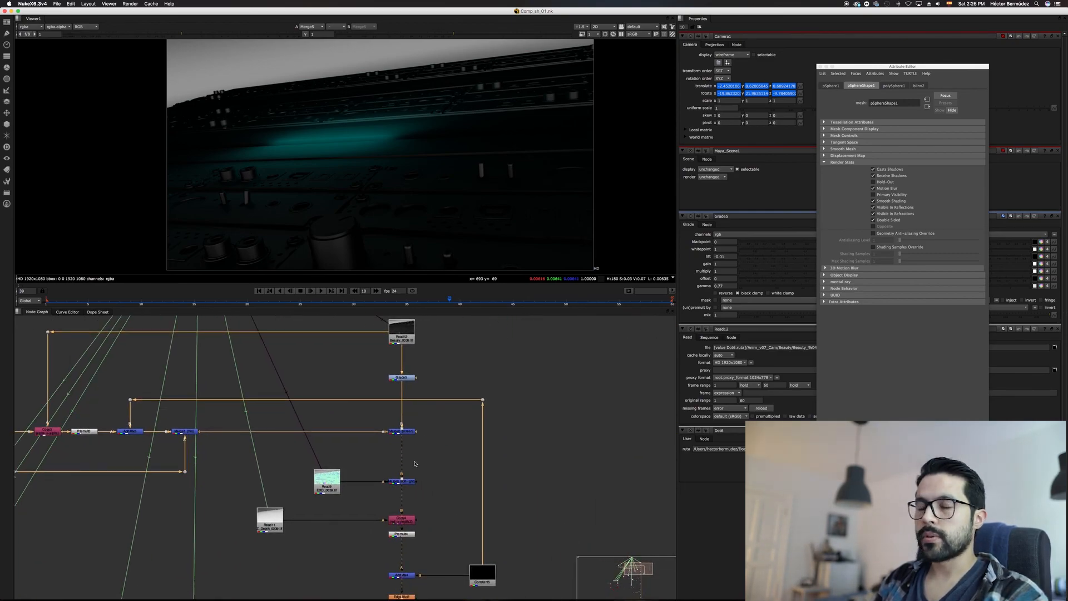
{"action": "scroll", "coordinate": [425, 464], "scroll_direction": "down", "scroll_amount": 5}
{"action": "scroll", "coordinate": [411, 494], "scroll_direction": "up", "scroll_amount": 5}
{"action": "key", "text": "1"}
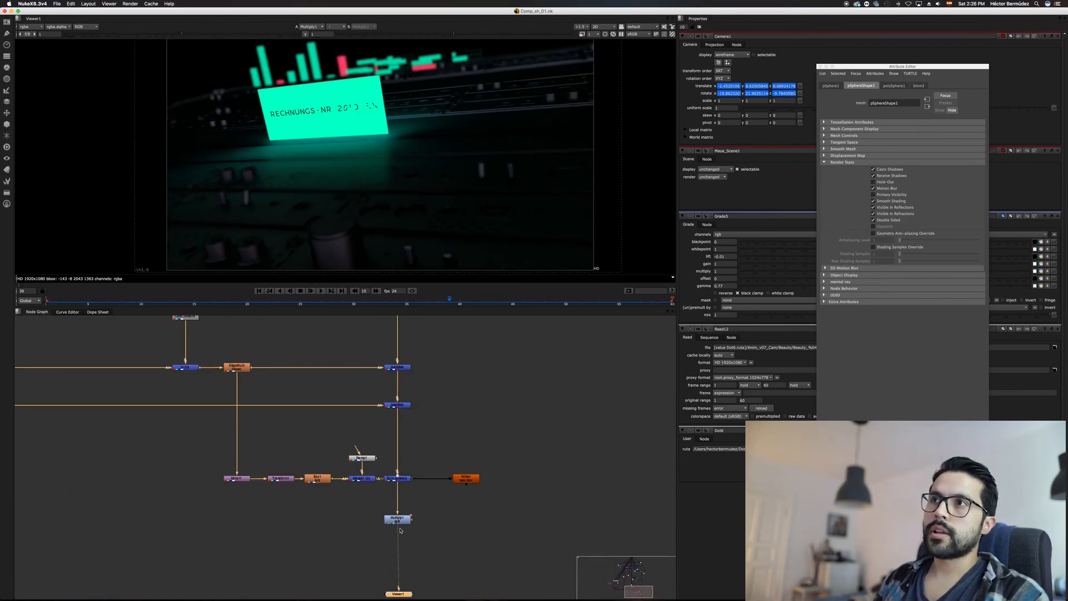
{"action": "key", "text": "super+Tab"}
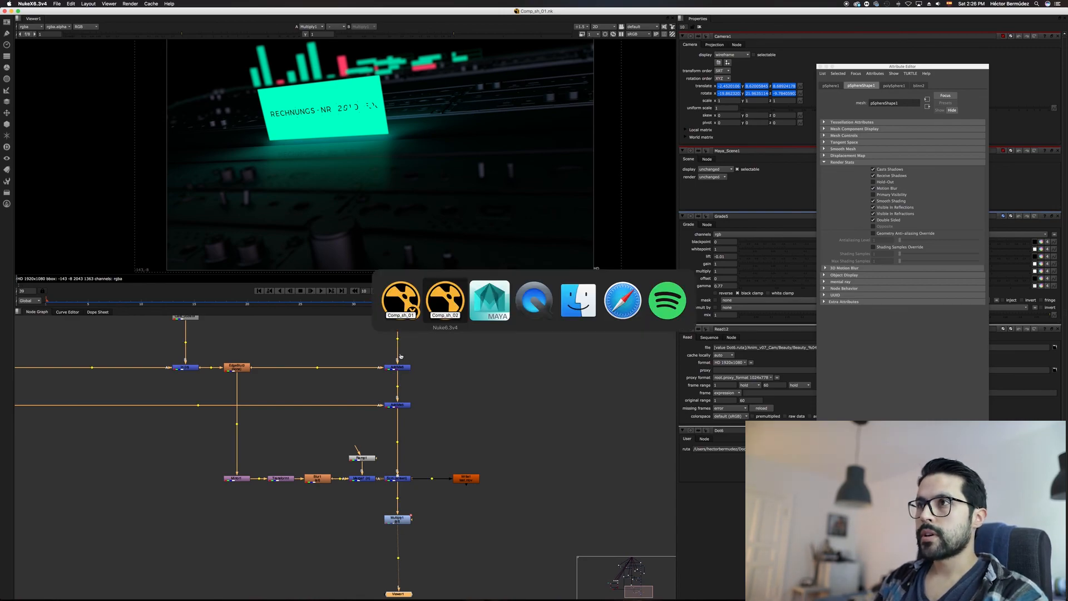
{"action": "left_click", "coordinate": [382, 310]}
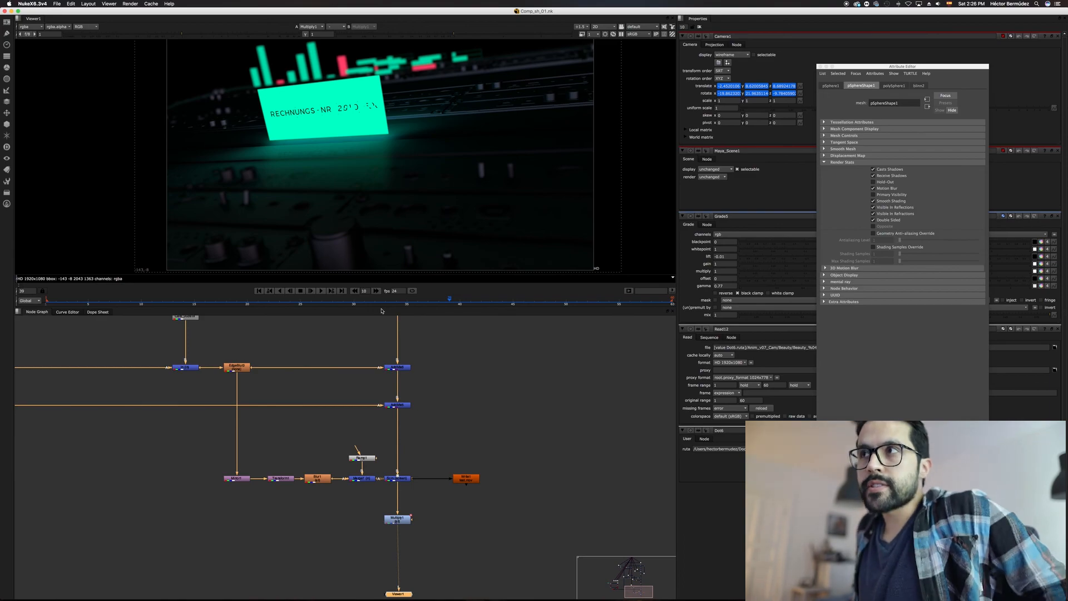